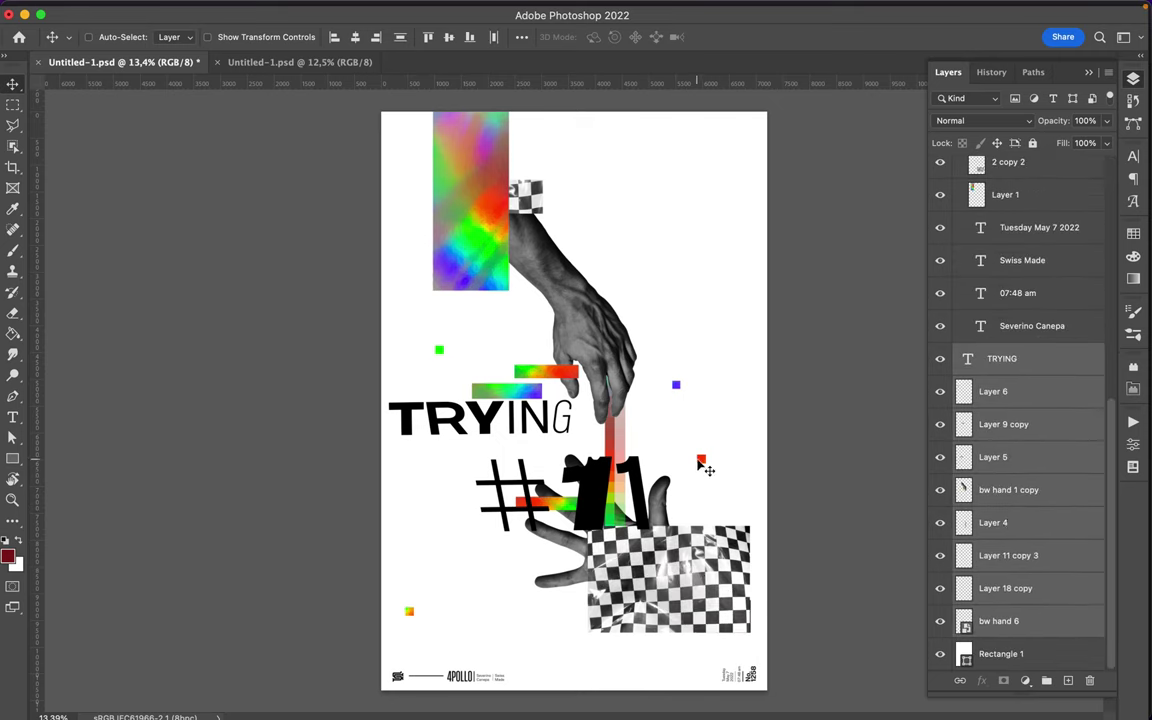
- Pull #11 and Layer 9 copy 3 out of the Layout group, placing them above TRYING
{"action": "scroll", "coordinate": [930, 330], "scroll_direction": "up", "scroll_amount": 5}
{"action": "left_click", "coordinate": [960, 237], "text": "shift"}
{"action": "left_click_drag", "start_coordinate": [960, 237], "coordinate": [1010, 545]}
{"action": "scroll", "coordinate": [1000, 300], "scroll_direction": "up", "scroll_amount": 5}
{"action": "left_click", "coordinate": [957, 166]}
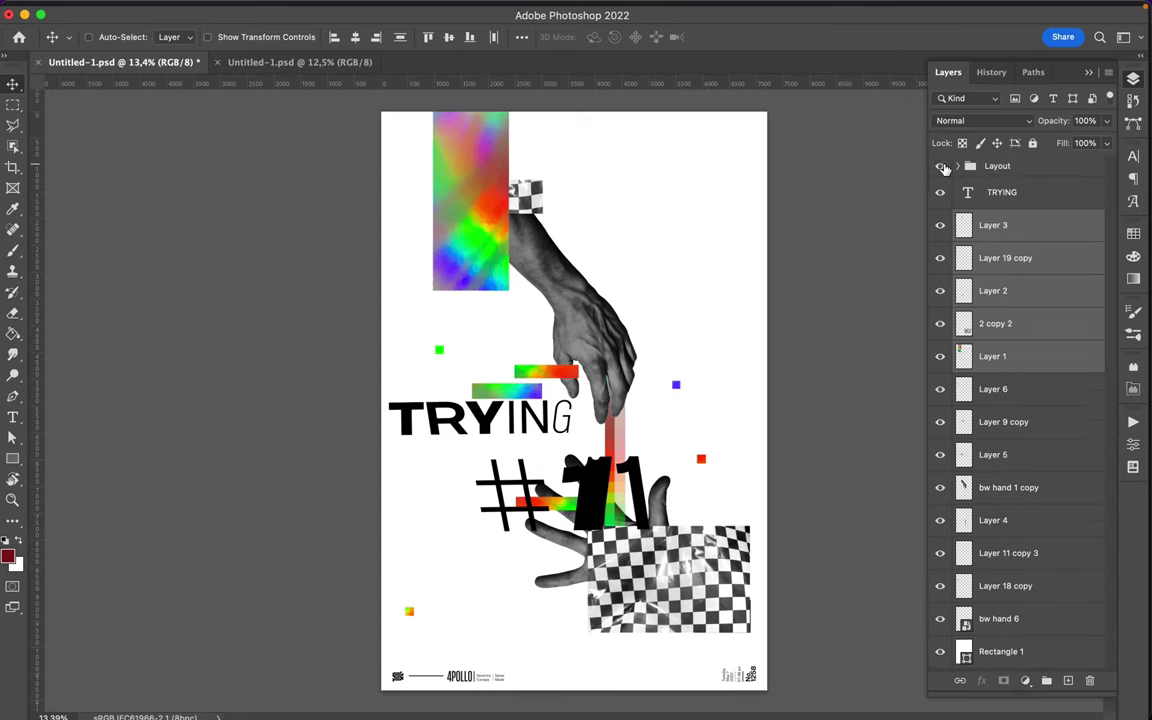
{"action": "key", "text": "ctrl+bracketleft"}
{"action": "key", "text": "ctrl+bracketleft"}
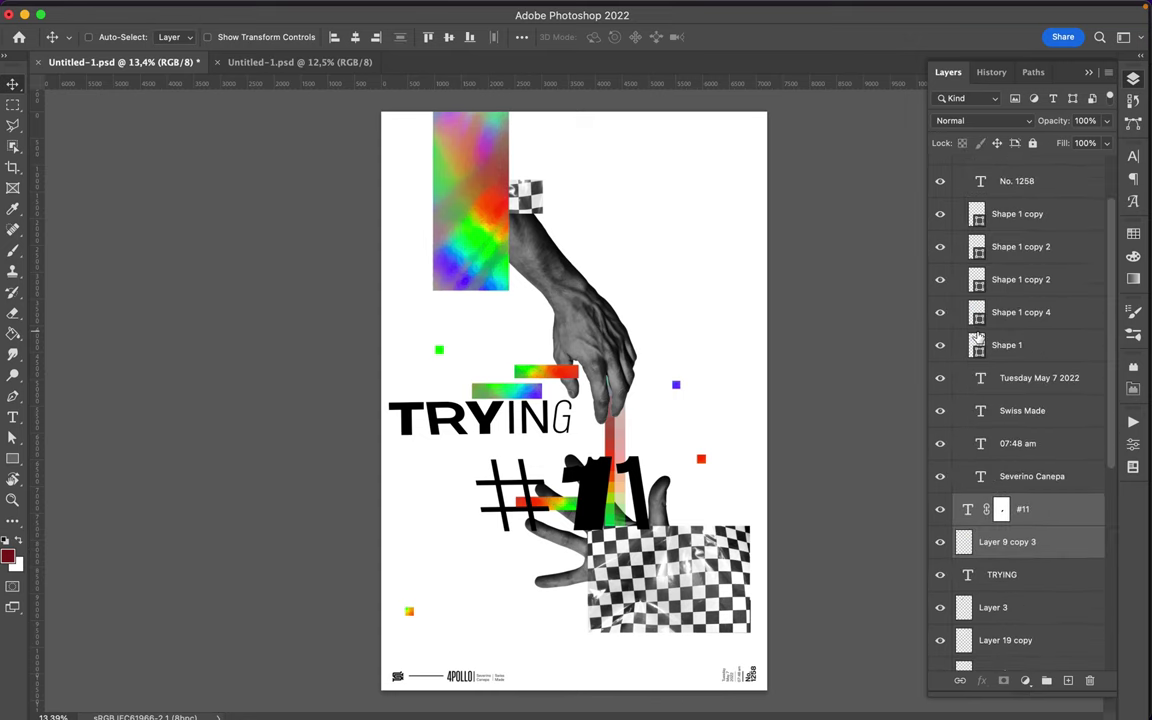
{"action": "key", "text": "ctrl+bracketleft"}
{"action": "key", "text": "ctrl+bracketleft"}
{"action": "key", "text": "ctrl+bracketleft"}
- Move the TRYING text up onto the hand and edit its letters
{"action": "left_click_drag", "start_coordinate": [452, 436], "coordinate": [591, 388]}
{"action": "double_click", "coordinate": [540, 370]}
{"action": "left_click", "coordinate": [535, 365]}
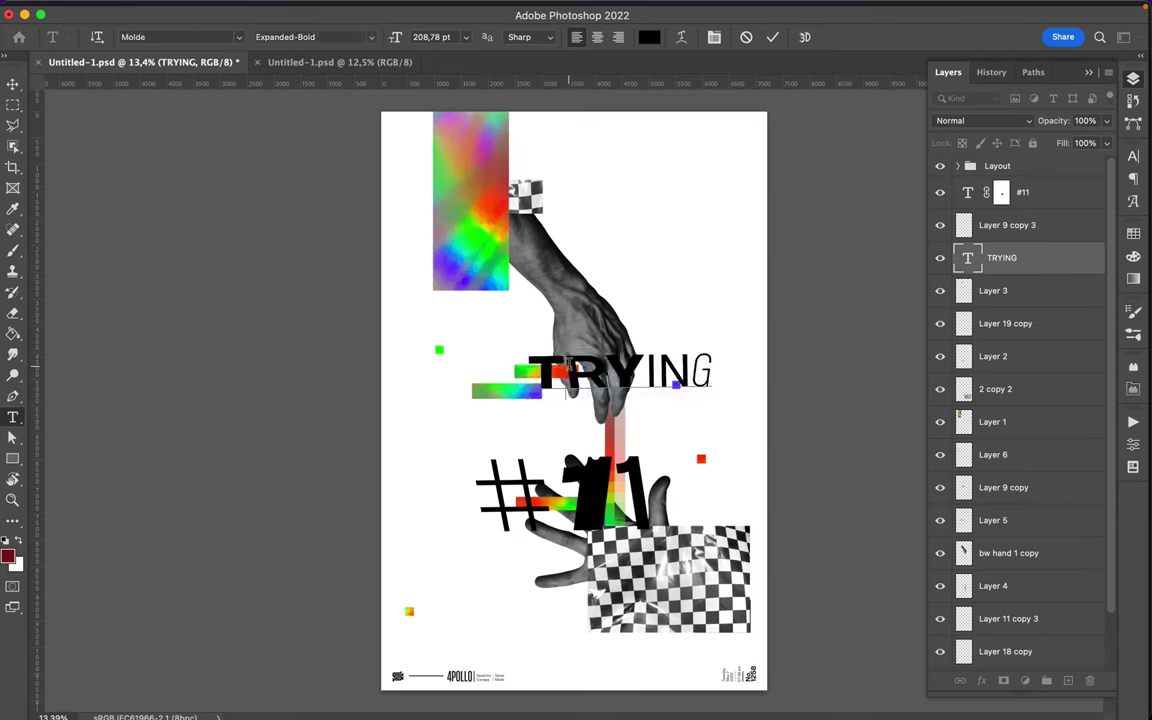
{"action": "key", "text": "BackSpace"}
{"action": "key", "text": "ctrl+Return"}
- Duplicate TRYING up-left and retype the copy as a single large T
{"action": "mouse_move", "coordinate": [500, 340]}
{"action": "left_mouse_down"}
{"action": "mouse_move", "coordinate": [450, 296]}
{"action": "mouse_move", "coordinate": [511, 341]}
{"action": "left_mouse_up"}
{"action": "double_click", "coordinate": [507, 330]}
{"action": "key", "text": "ctrl+t"}
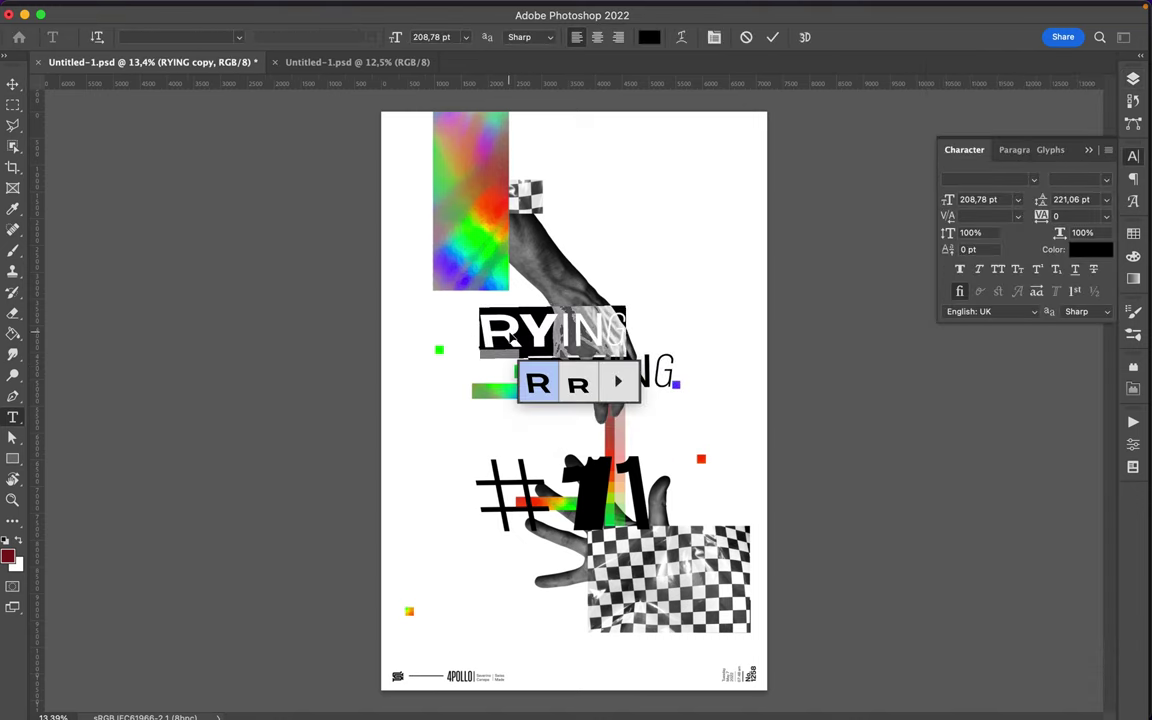
{"action": "key", "text": "Escape"}
{"action": "key", "text": "v"}
{"action": "key", "text": "ctrl+z"}
{"action": "key", "text": "ctrl+z"}
{"action": "key", "text": "ctrl+z"}
{"action": "mouse_move", "coordinate": [595, 377]}
{"action": "left_mouse_down"}
{"action": "mouse_move", "coordinate": [505, 288]}
{"action": "mouse_move", "coordinate": [528, 358]}
{"action": "left_mouse_up"}
{"action": "double_click", "coordinate": [505, 288]}
{"action": "type", "text": "T"}
{"action": "key", "text": "ctrl+t"}
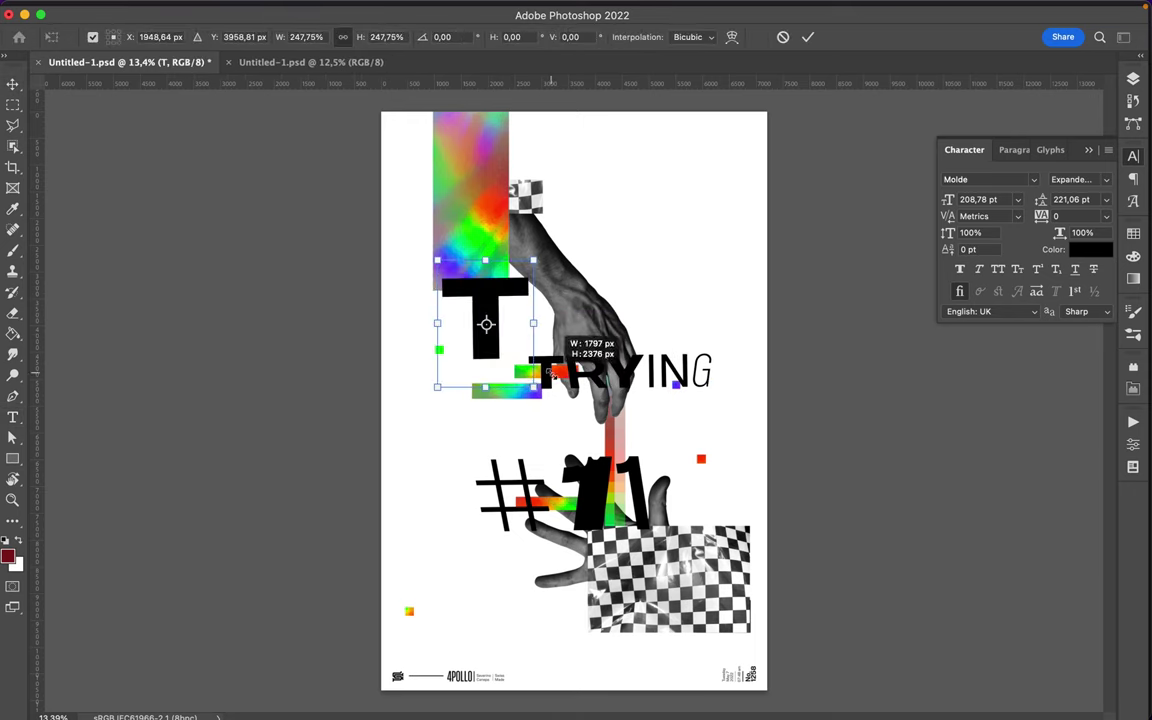
{"action": "key", "text": "Return"}
- Convert the T layer to a smart object and scale it beneath the gradient bar
{"action": "left_click", "coordinate": [1133, 78]}
{"action": "right_click", "coordinate": [1036, 257]}
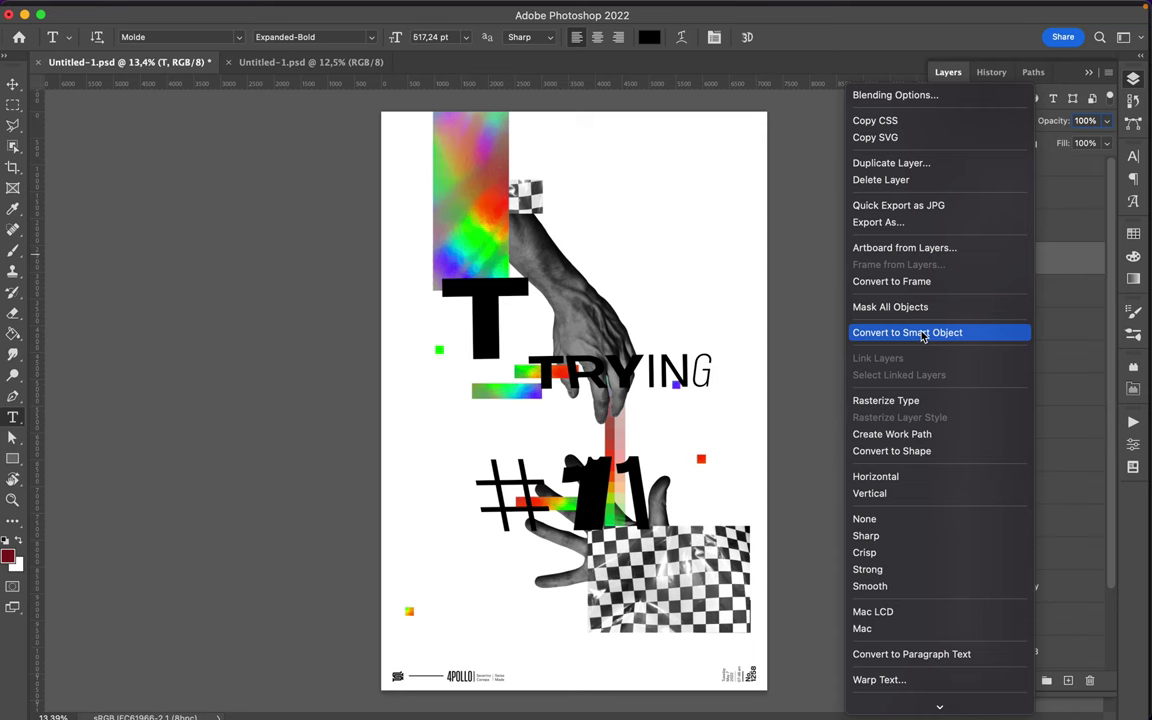
{"action": "left_click", "coordinate": [913, 330]}
{"action": "mouse_move", "coordinate": [500, 345]}
{"action": "left_mouse_down"}
{"action": "mouse_move", "coordinate": [481, 340]}
{"action": "mouse_move", "coordinate": [509, 359]}
{"action": "left_mouse_up"}
{"action": "key", "text": "ctrl+t"}
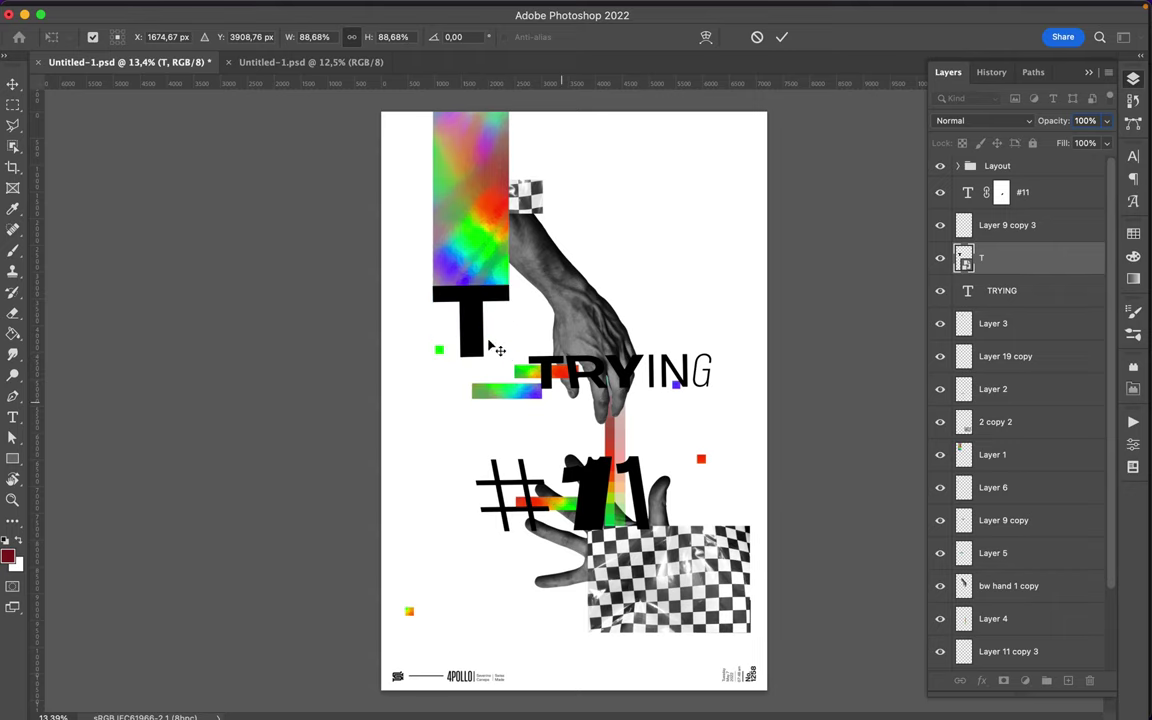
{"action": "key", "text": "Return"}
{"action": "double_click", "coordinate": [716, 6]}
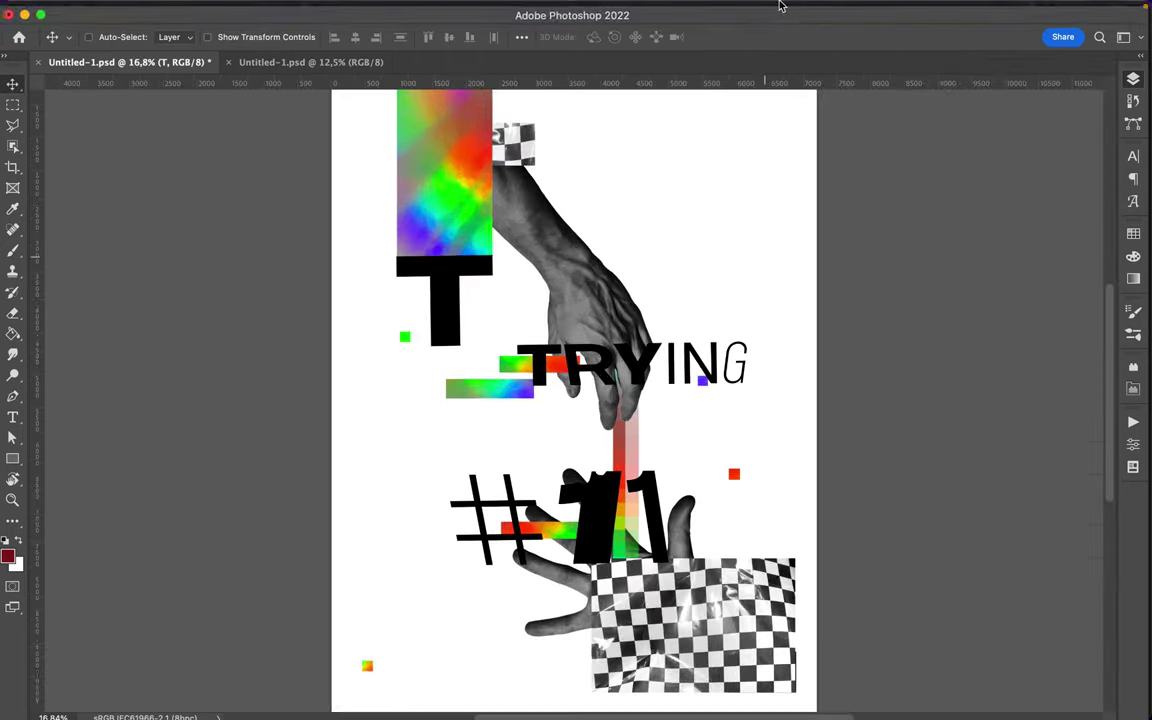
- Return to the poster, zoom in, and save the document
{"action": "left_click", "coordinate": [819, 10]}
{"action": "left_click", "coordinate": [758, 7]}
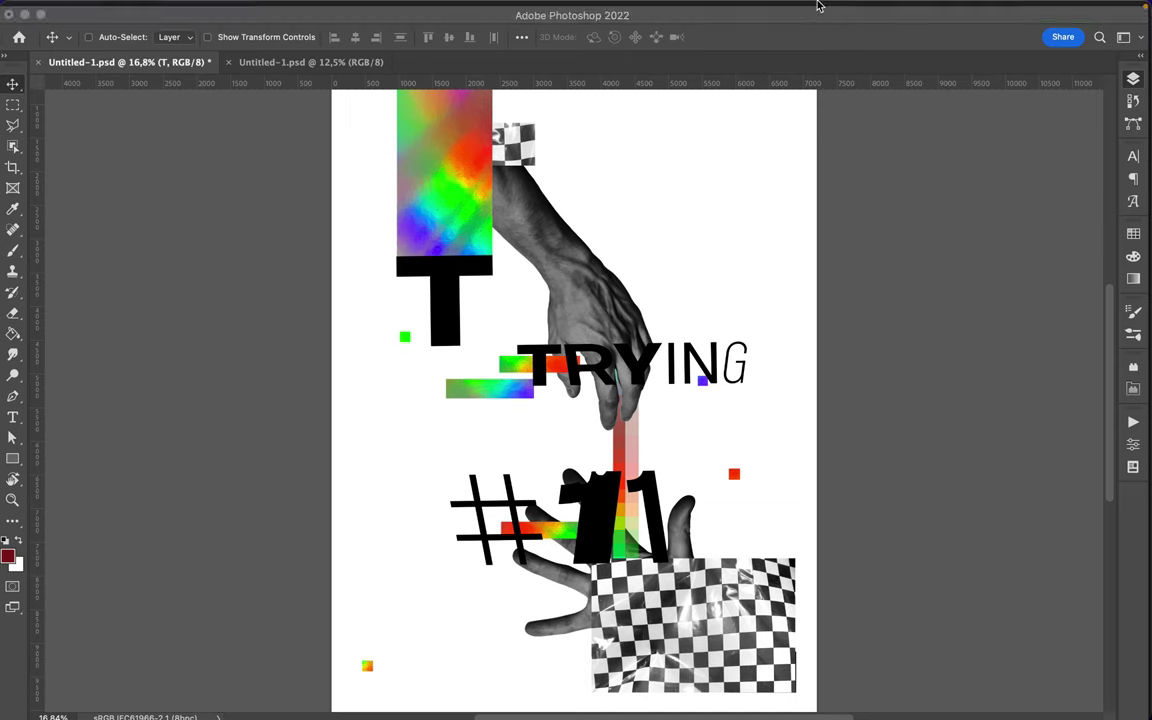
{"action": "left_click", "coordinate": [819, 10]}
{"action": "left_click", "coordinate": [470, 272]}
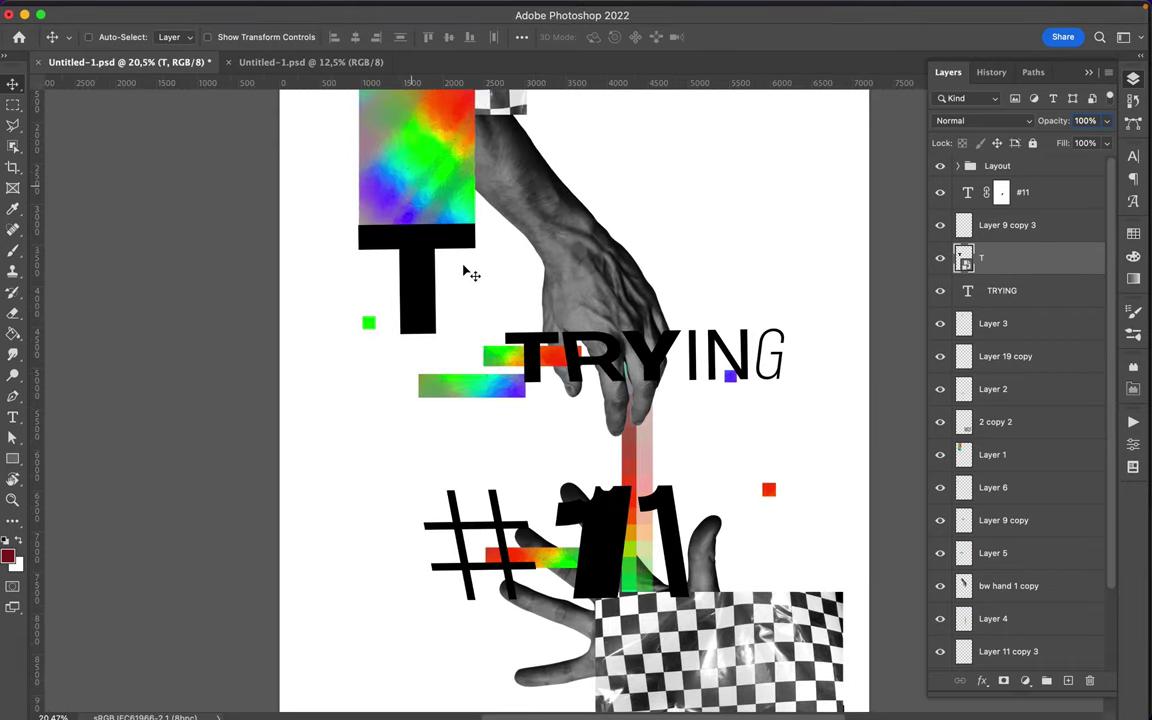
{"action": "key", "text": "ctrl+plus"}
{"action": "key", "text": "ctrl+plus"}
{"action": "key", "text": "ctrl+s"}
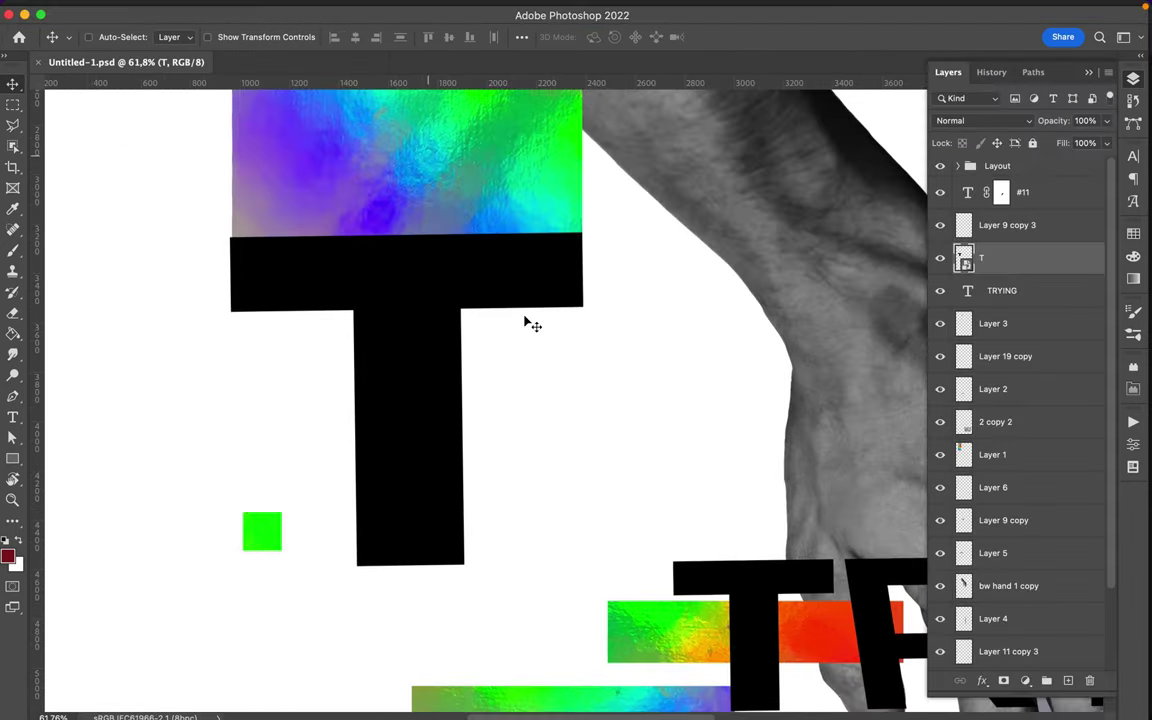
- Resize the T to 88.68% and align it flush beneath the gradient strip
{"action": "scroll", "coordinate": [527, 322], "scroll_direction": "up", "scroll_amount": 2}
{"action": "key", "text": "ctrl+t"}
{"action": "left_click", "coordinate": [188, 399]}
{"action": "key", "text": "Return"}
{"action": "left_click_drag", "start_coordinate": [333, 273], "coordinate": [334, 274]}
{"action": "scroll", "coordinate": [560, 429], "scroll_direction": "down", "scroll_amount": 6}
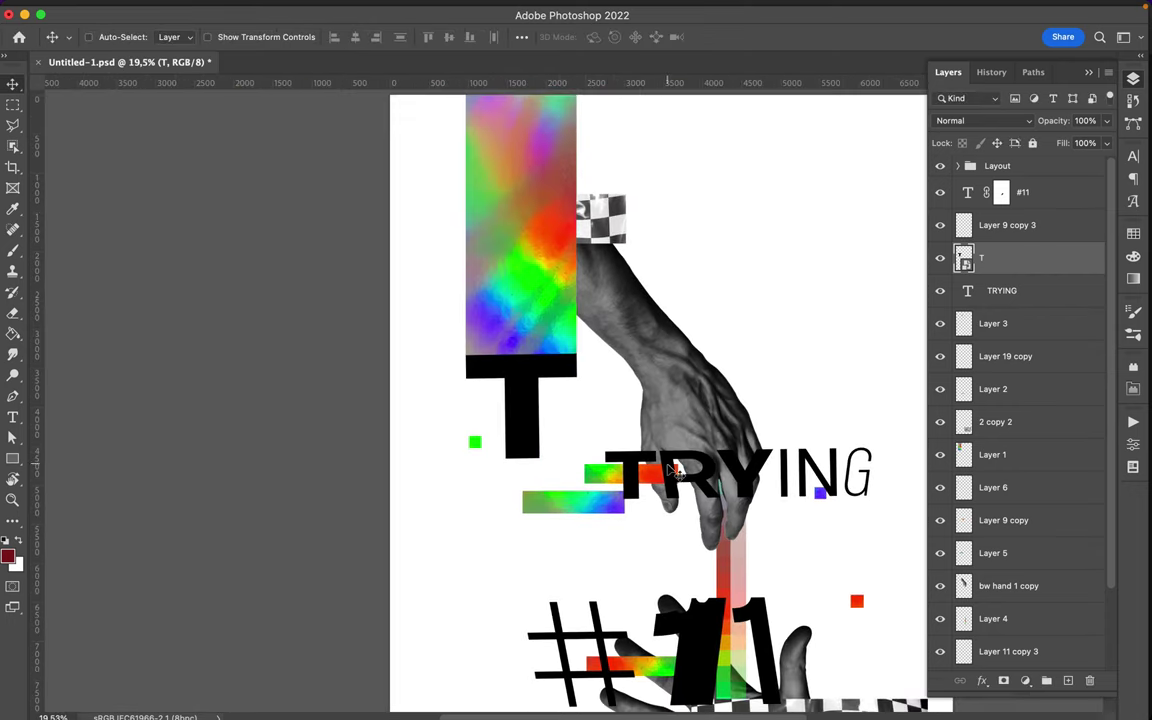
{"action": "key", "text": "t"}
{"action": "left_click", "coordinate": [672, 472]}
- Duplicate TRYING above the original and retype the copy as an Expanded-Medium Italic R
{"action": "left_click_drag", "start_coordinate": [672, 472], "coordinate": [670, 356]}
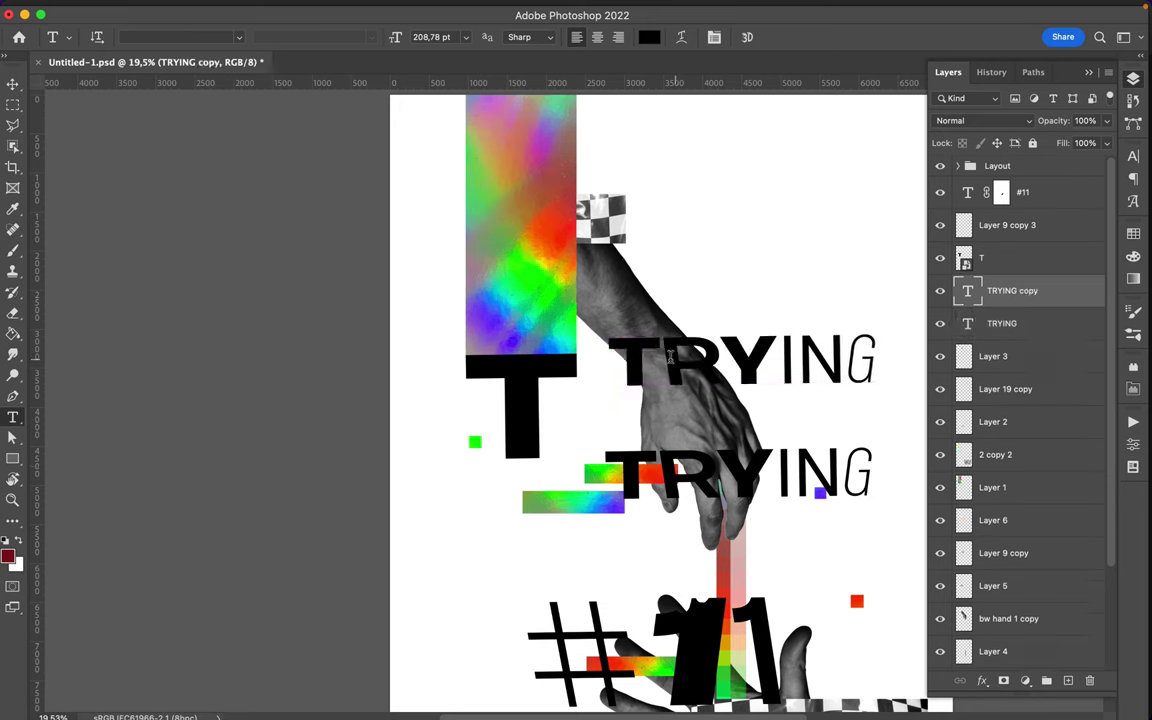
{"action": "double_click", "coordinate": [670, 356]}
{"action": "type", "text": "R"}
{"action": "key", "text": "Escape"}
{"action": "key", "text": "v"}
{"action": "left_click", "coordinate": [1133, 200]}
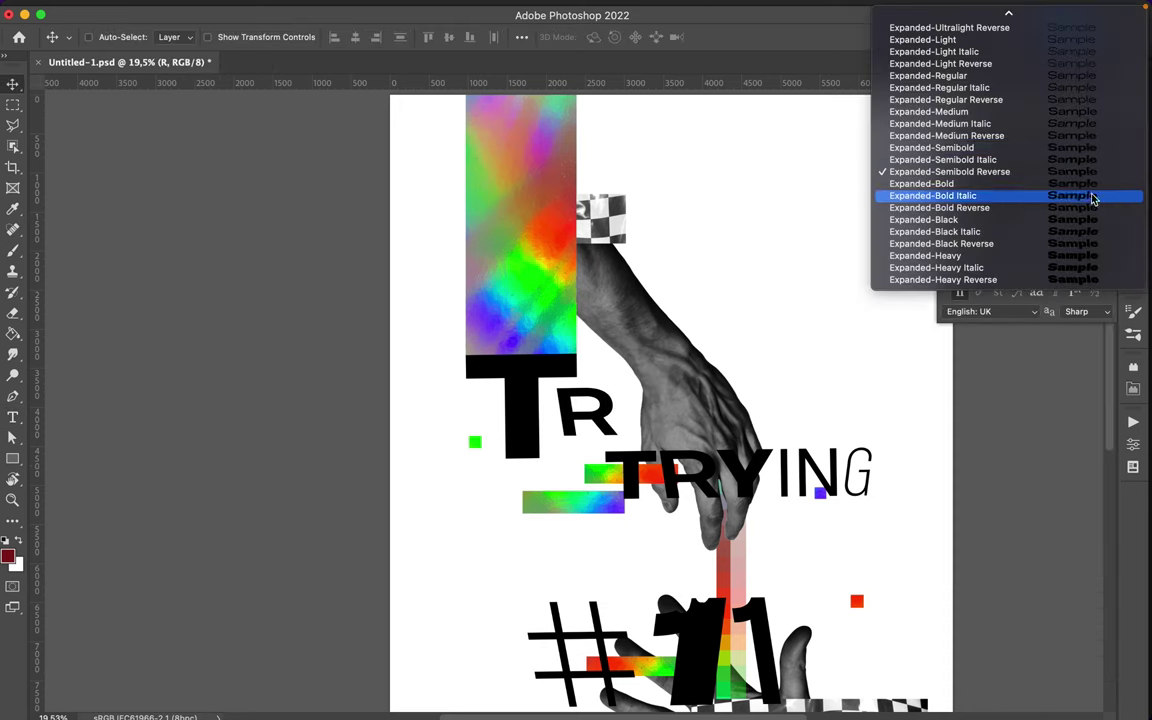
{"action": "left_click", "coordinate": [1075, 150]}
{"action": "left_click", "coordinate": [1072, 148]}
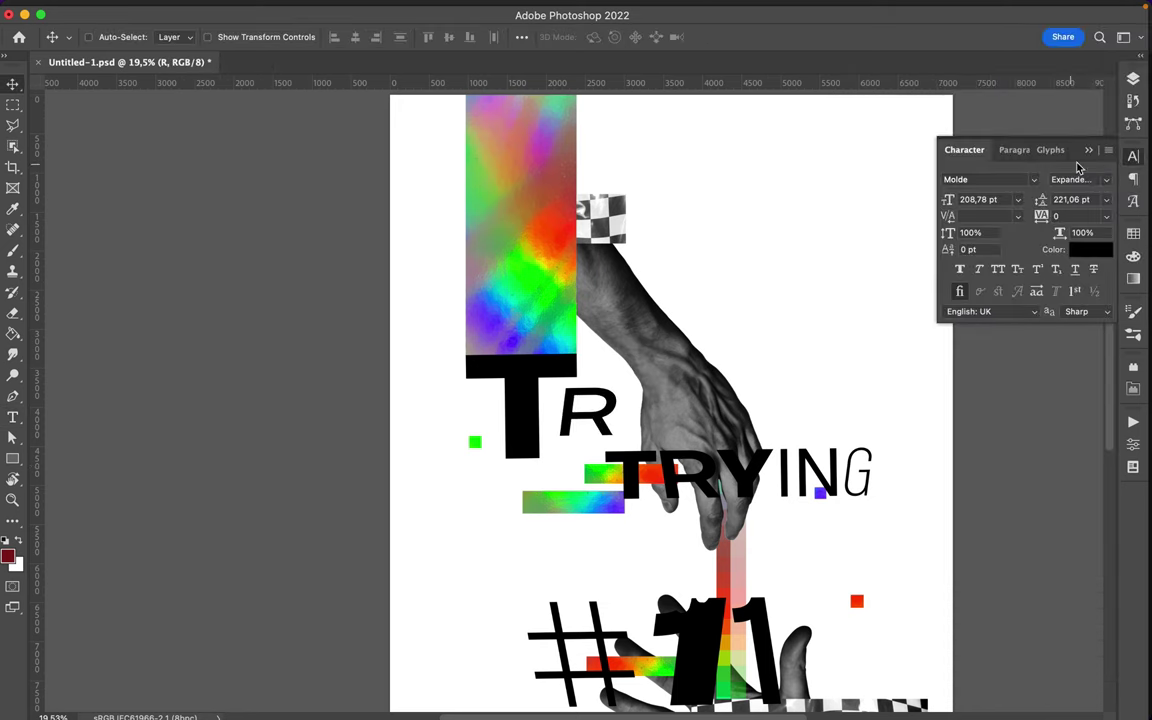
- Add a Y letter and move TRYING down below the hand
{"action": "double_click", "coordinate": [583, 412]}
{"action": "type", "text": "Y"}
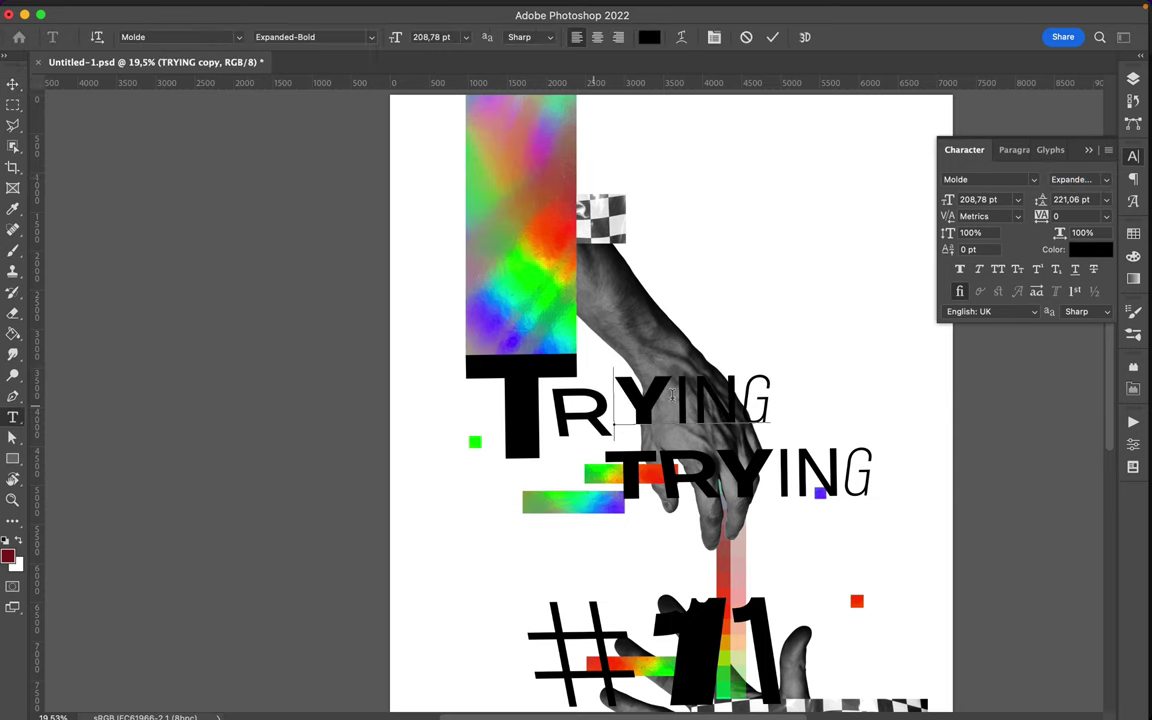
{"action": "key", "text": "Escape"}
{"action": "left_click_drag", "start_coordinate": [662, 458], "coordinate": [523, 548]}
- Enlarge the Y slightly, switch it to a thin compressed style, and shift it up-right
{"action": "left_click", "coordinate": [645, 404]}
{"action": "key", "text": "ctrl+t"}
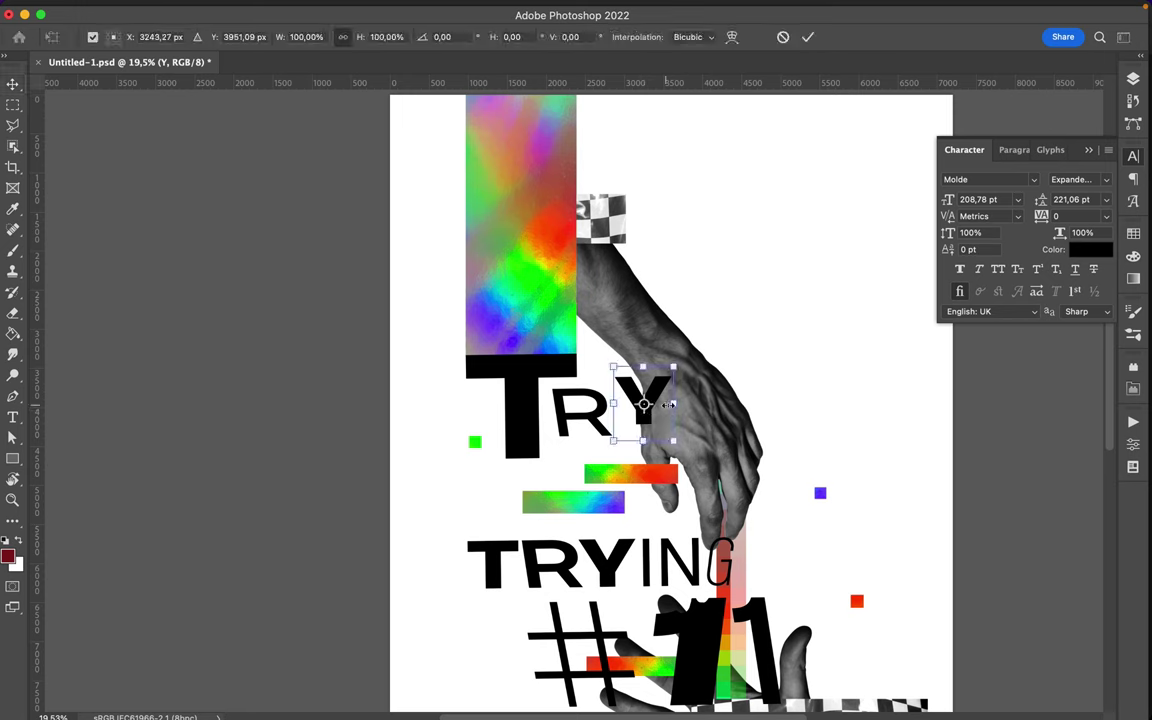
{"action": "left_click_drag", "start_coordinate": [733, 424], "coordinate": [752, 430]}
{"action": "key", "text": "Return"}
{"action": "left_click", "coordinate": [1105, 179]}
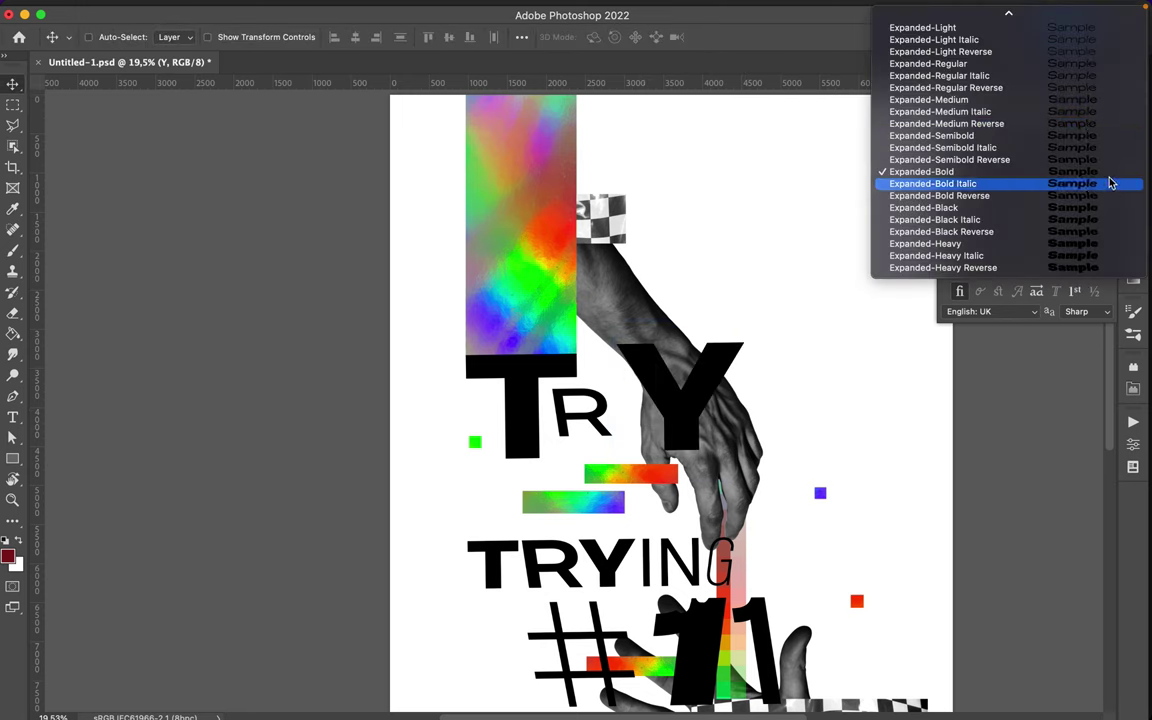
{"action": "left_click", "coordinate": [1085, 157]}
{"action": "left_click_drag", "start_coordinate": [709, 424], "coordinate": [729, 376]}
- Stretch the Y to 180.83%, set it beside the hand, and duplicate TRYING over the gradient bars
{"action": "left_click", "coordinate": [1108, 184]}
{"action": "left_click", "coordinate": [1108, 181]}
{"action": "scroll", "coordinate": [635, 347], "scroll_direction": "down", "scroll_amount": 15}
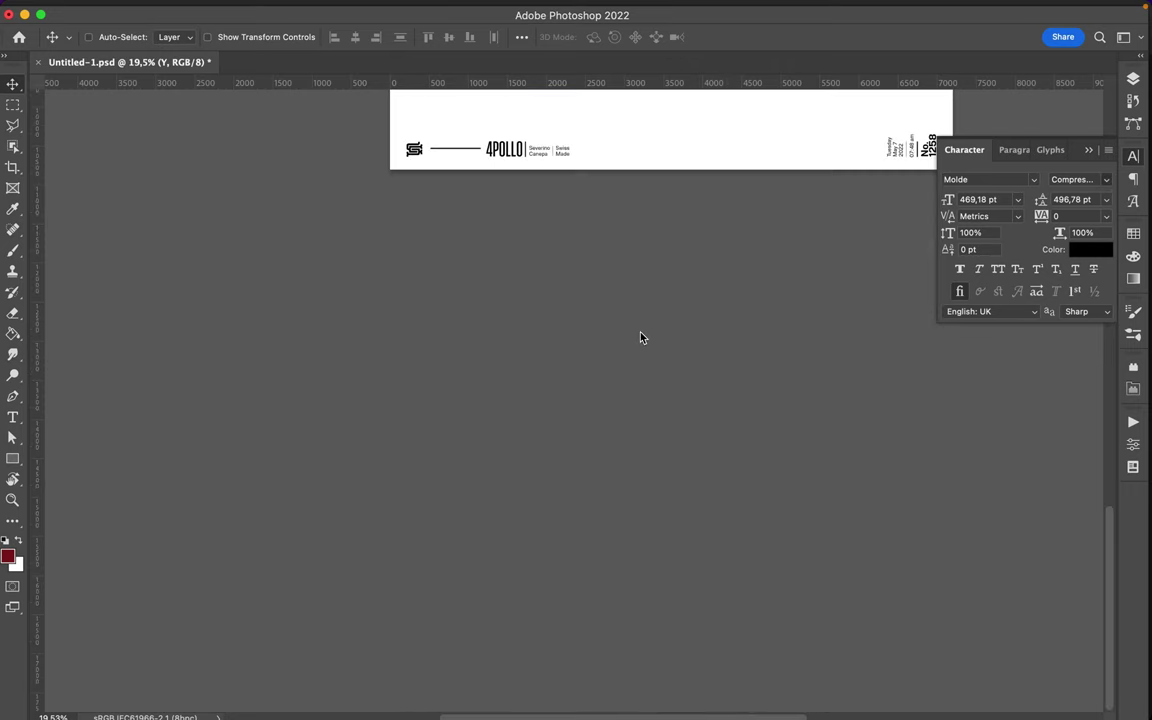
{"action": "scroll", "coordinate": [640, 338], "scroll_direction": "up", "scroll_amount": 15}
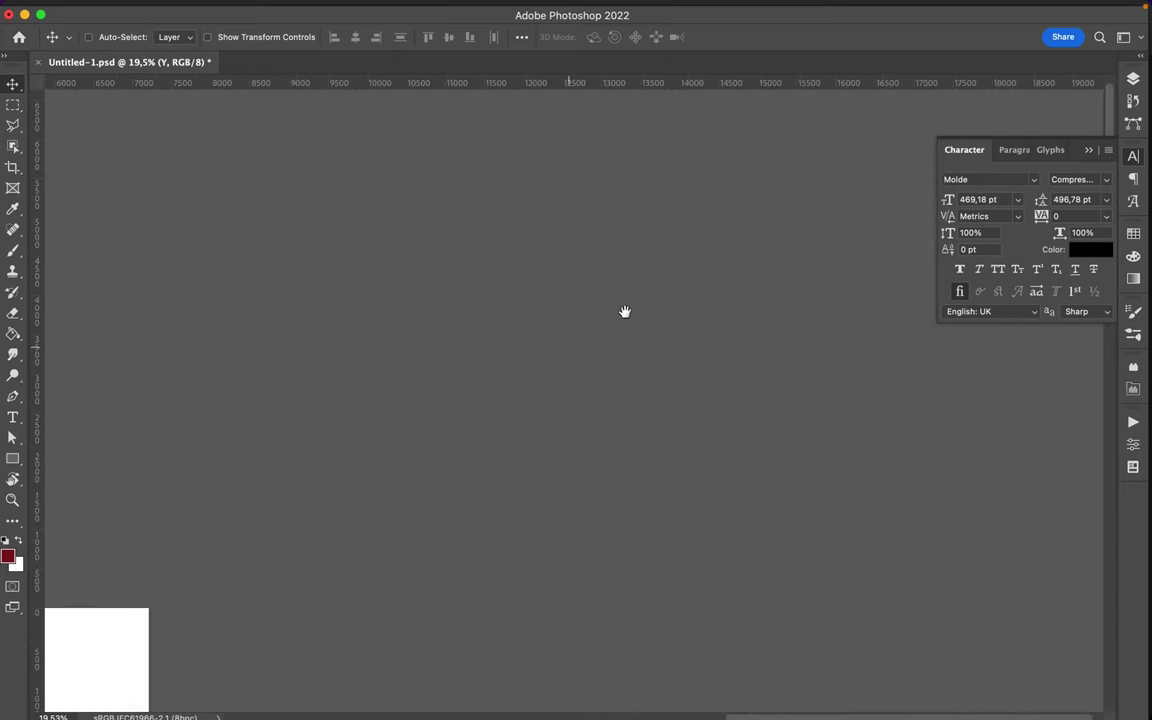
{"action": "key", "text": "ctrl+t"}
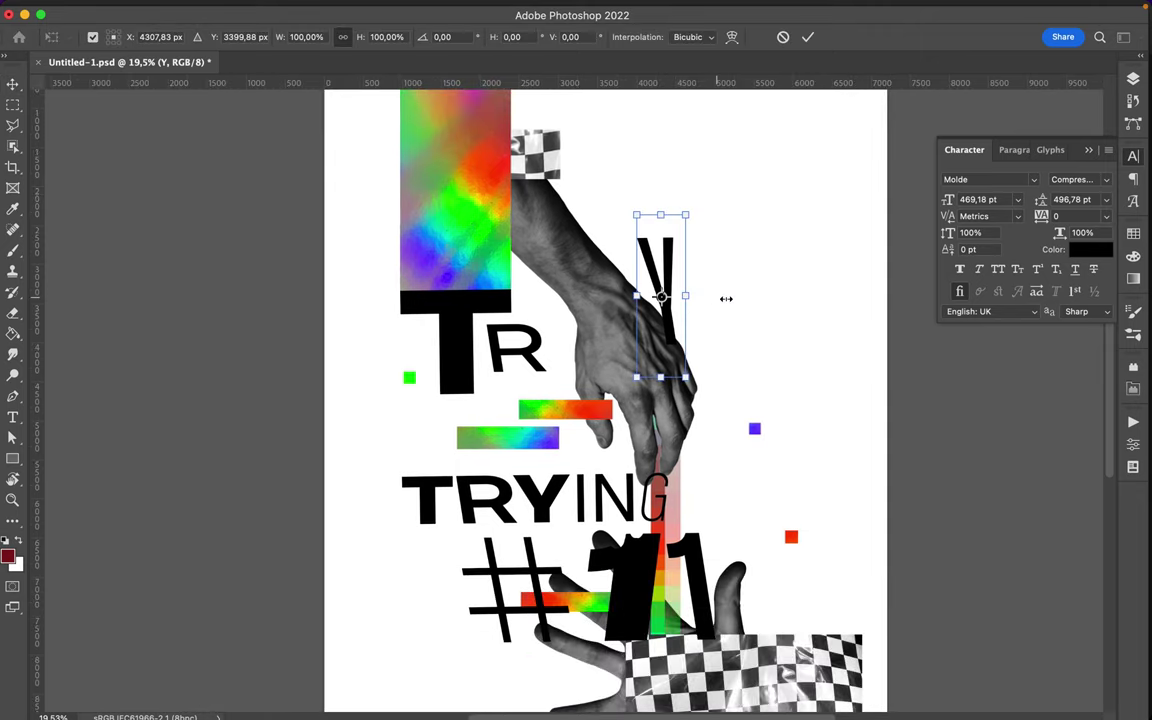
{"action": "left_click_drag", "start_coordinate": [726, 298], "coordinate": [728, 298]}
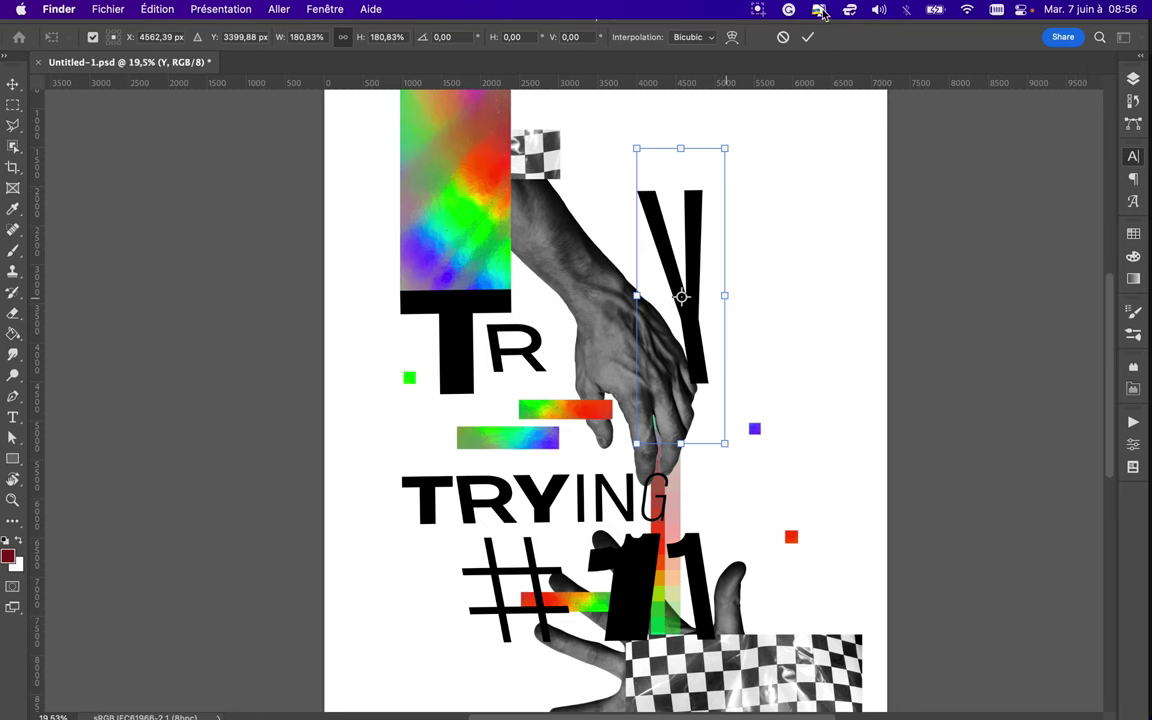
{"action": "left_click", "coordinate": [820, 11]}
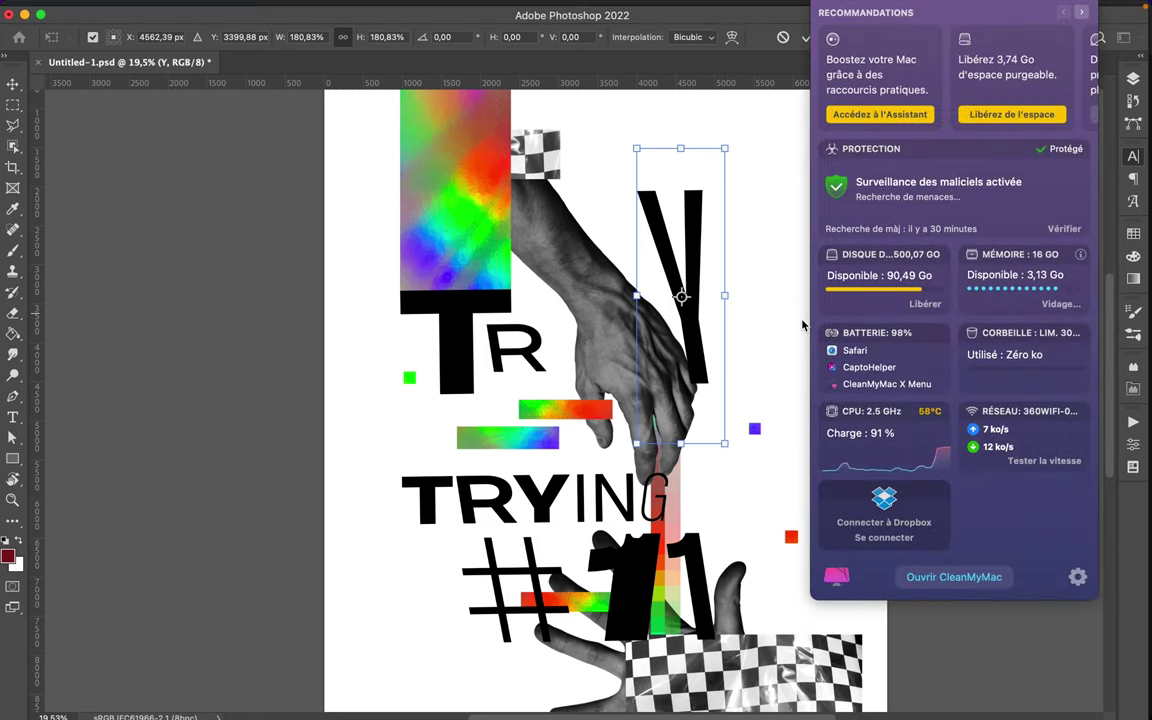
{"action": "left_click", "coordinate": [803, 325]}
{"action": "key", "text": "Return"}
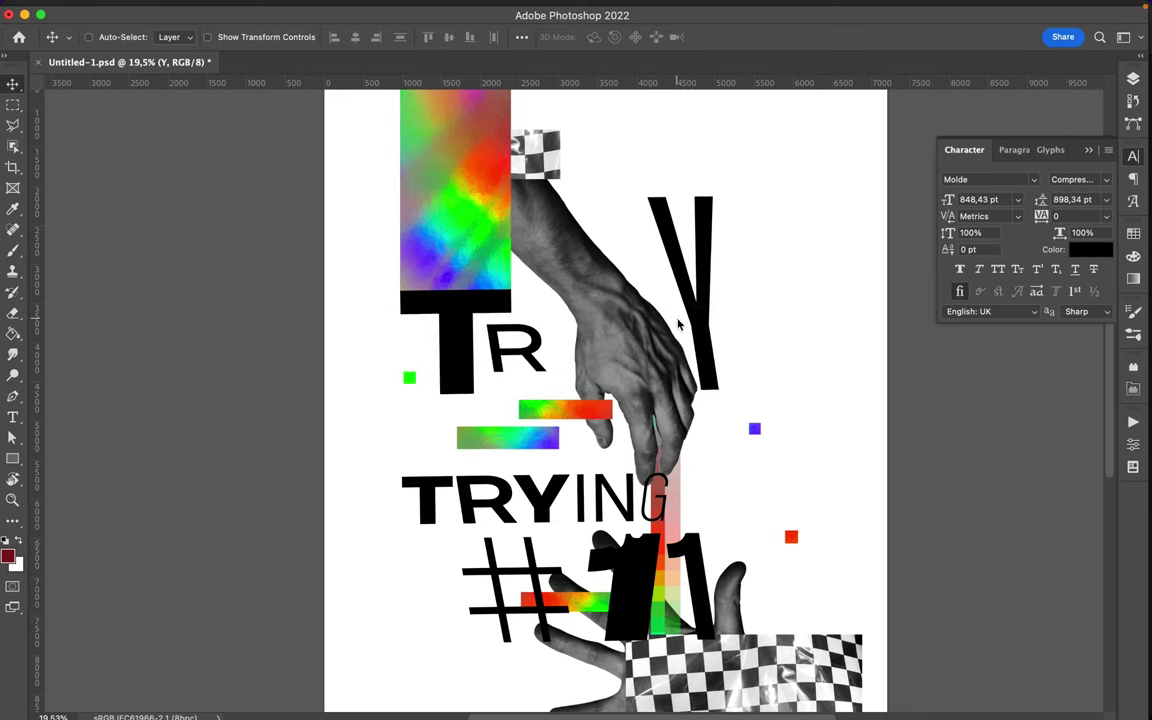
{"action": "left_click_drag", "start_coordinate": [701, 322], "coordinate": [729, 379]}
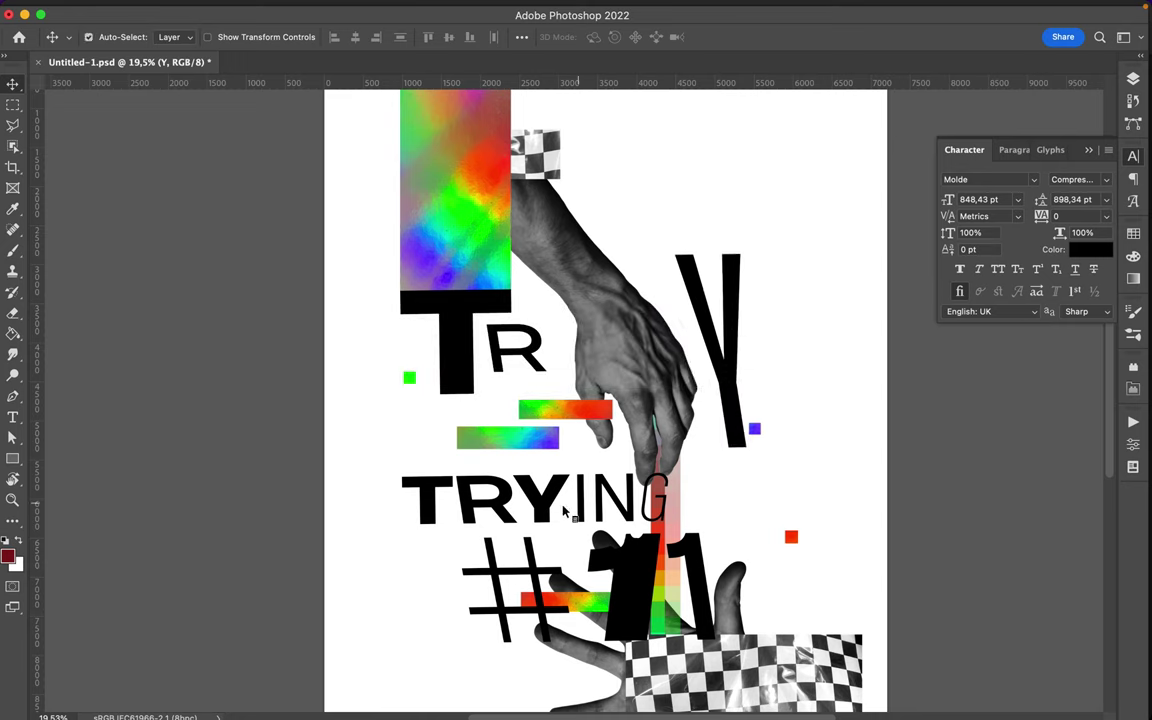
{"action": "left_click_drag", "start_coordinate": [562, 513], "coordinate": [680, 456], "text": "alt"}
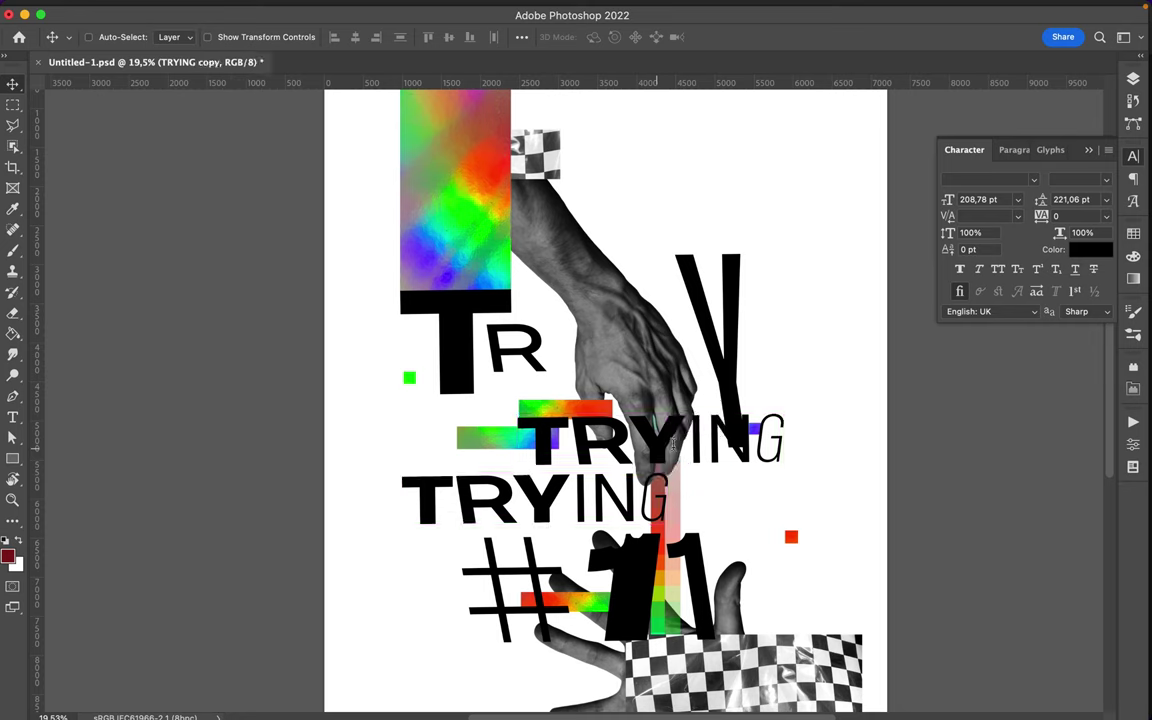
- Replace the TRYING copy with a single Expanded-Black Italic i
{"action": "double_click", "coordinate": [675, 445]}
{"action": "key", "text": "ctrl+a"}
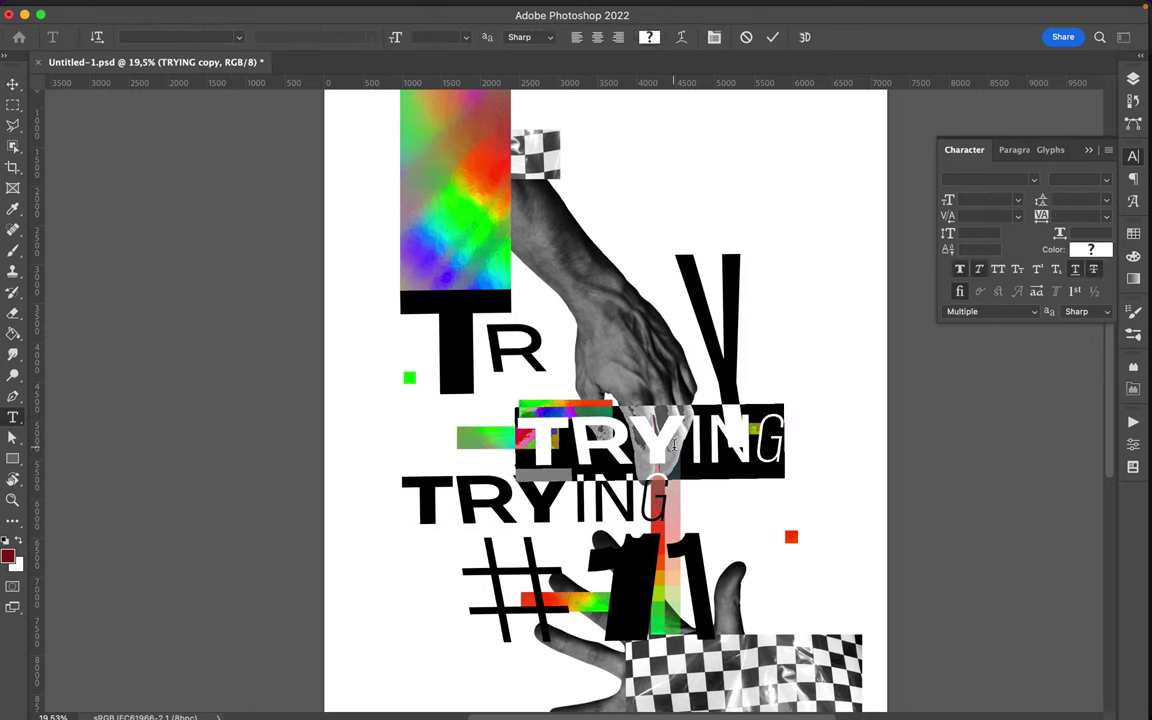
{"action": "key", "text": "BackSpace"}
{"action": "type", "text": "i"}
{"action": "key", "text": "Escape"}
{"action": "key", "text": "v"}
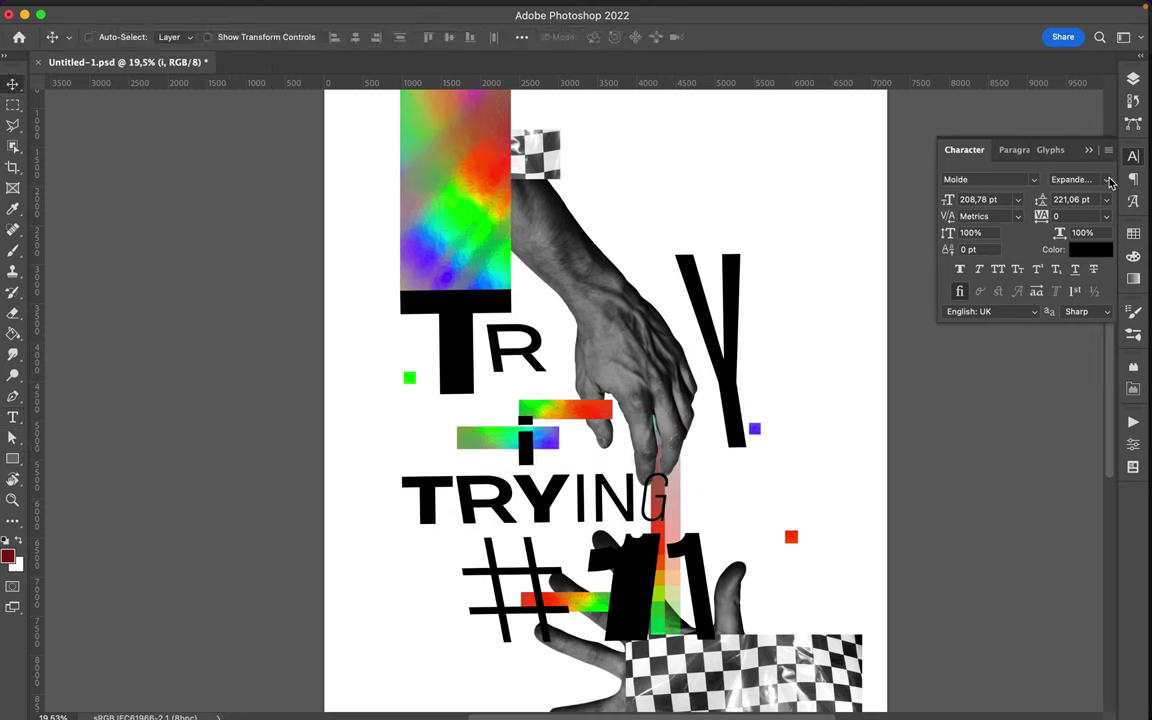
{"action": "left_click", "coordinate": [1108, 179]}
{"action": "left_click", "coordinate": [1106, 183]}
{"action": "left_click", "coordinate": [1106, 181]}
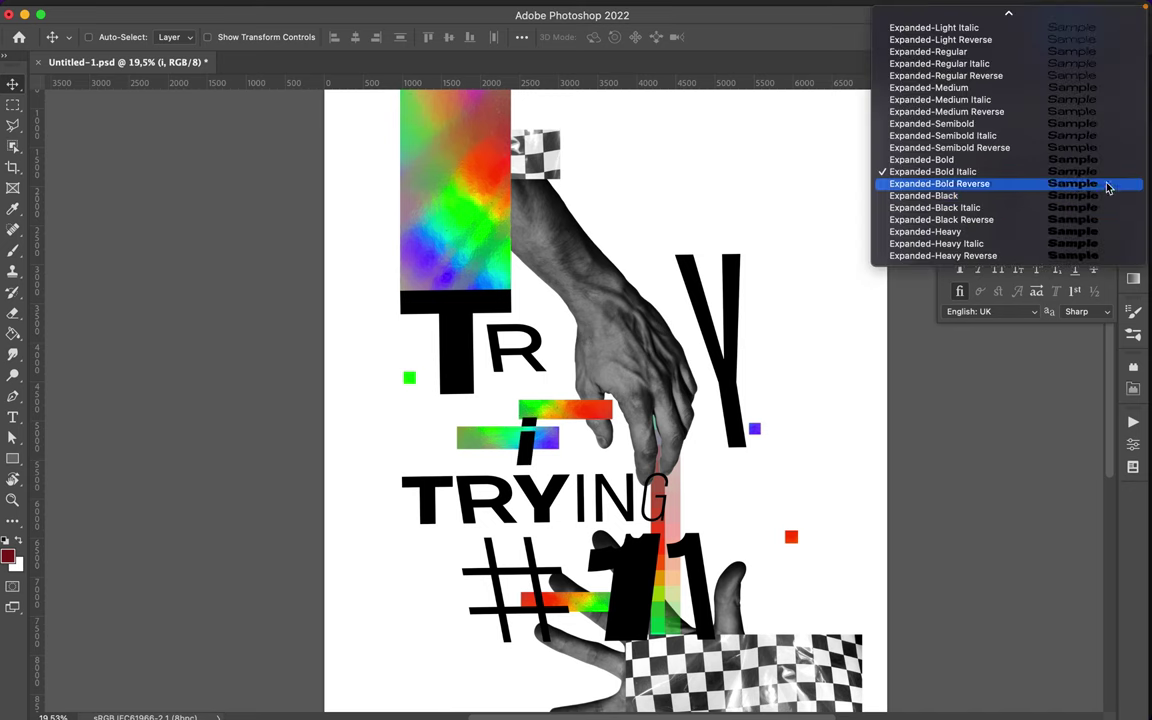
{"action": "left_click", "coordinate": [1097, 213]}
- Leave the i untransformed and move the lower TRYING text to the poster bottom
{"action": "key", "text": "super+t"}
{"action": "right_click", "coordinate": [558, 505]}
{"action": "key", "text": "Escape"}
{"action": "key", "text": "Escape"}
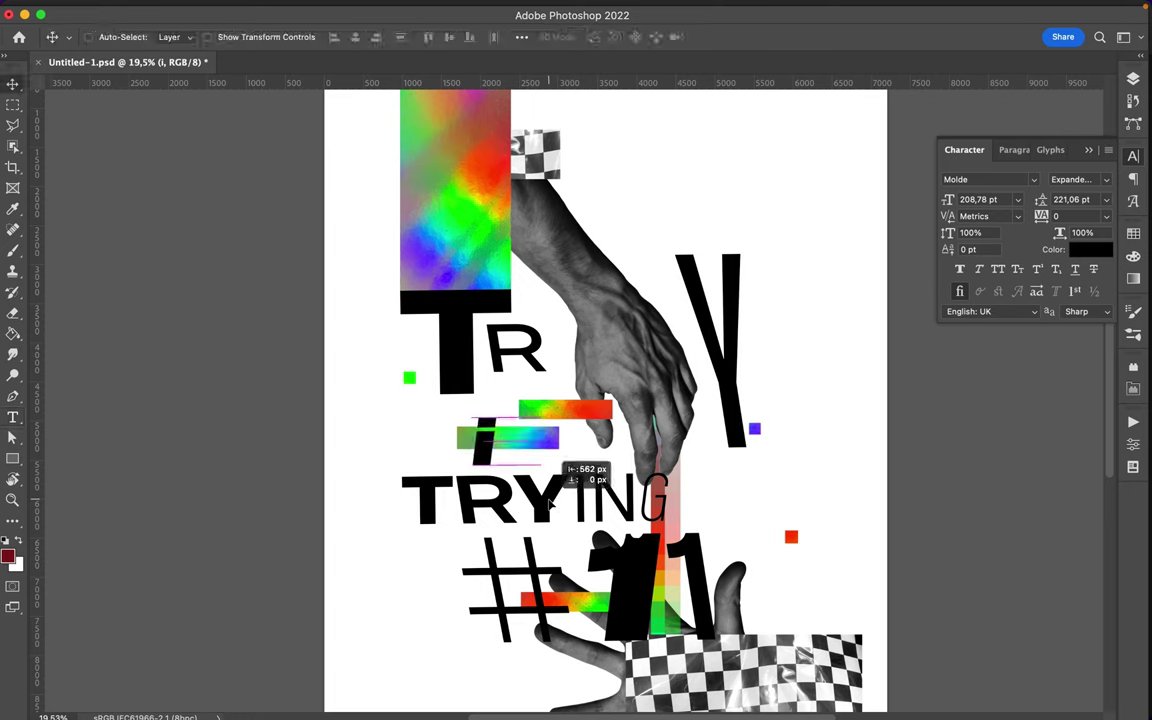
{"action": "key", "text": "t"}
{"action": "key", "text": "v"}
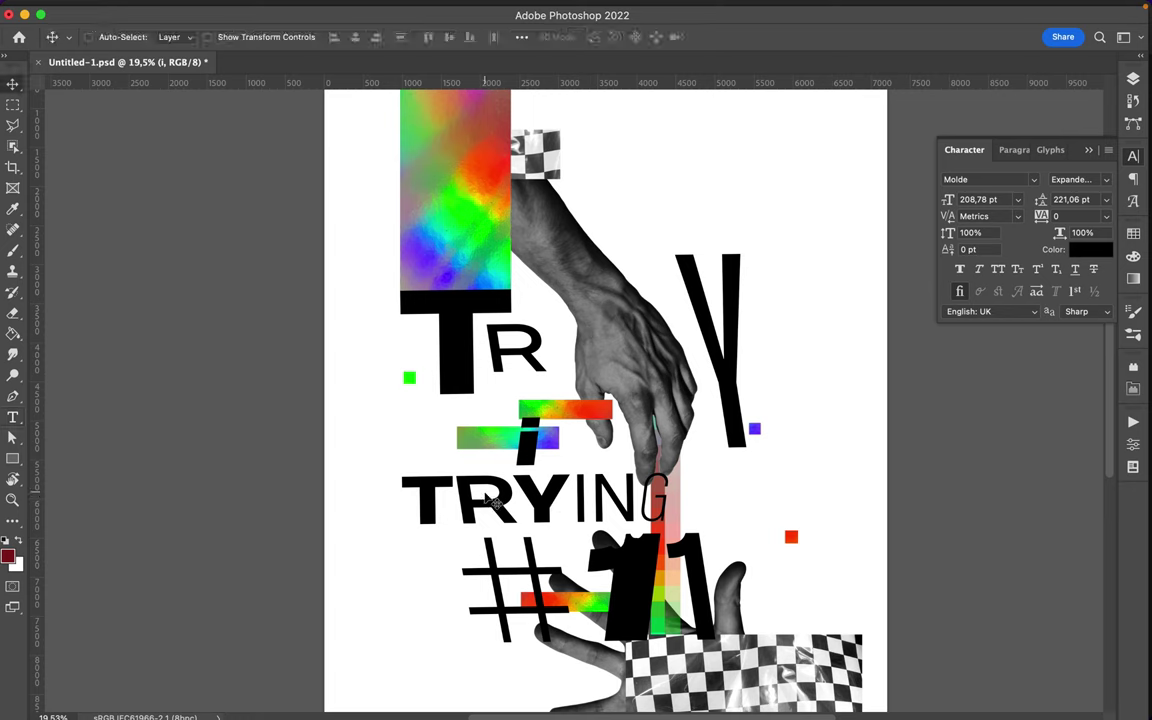
{"action": "key", "text": "super+Tab"}
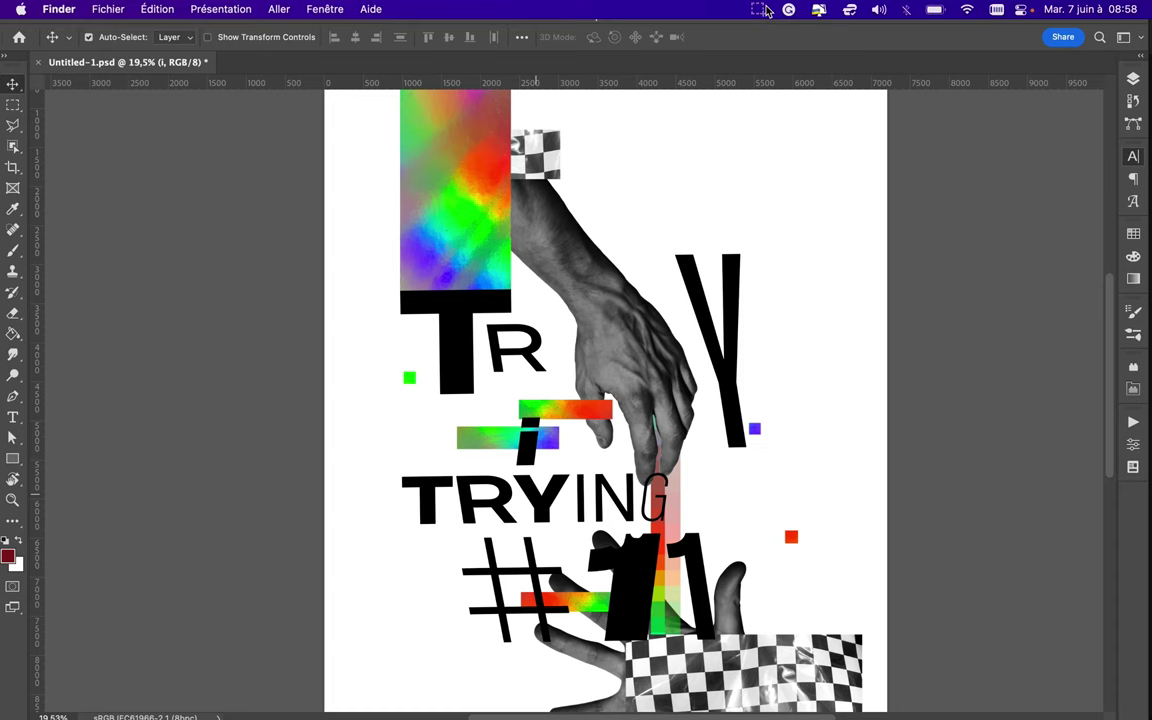
{"action": "left_click", "coordinate": [774, 59]}
{"action": "left_click_drag", "start_coordinate": [557, 465], "coordinate": [525, 647]}
- Shorten TRYING to NG, duplicate it, and split the two into a standalone N and G
{"action": "left_click", "coordinate": [525, 647]}
{"action": "key", "text": "BackSpace"}
{"action": "key", "text": "BackSpace"}
{"action": "key", "text": "BackSpace"}
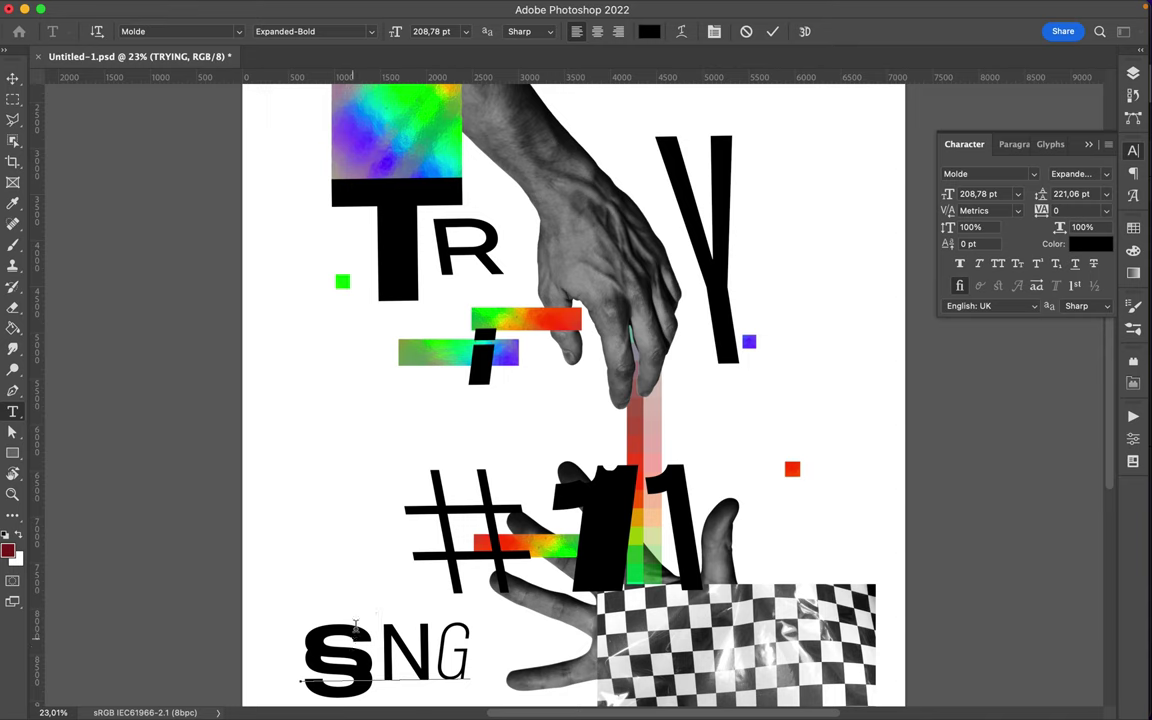
{"action": "key", "text": "ctrl+Return"}
{"action": "key", "text": "v"}
{"action": "left_click_drag", "start_coordinate": [350, 650], "coordinate": [720, 410]}
{"action": "left_click_drag", "start_coordinate": [300, 652], "coordinate": [355, 652]}
{"action": "key", "text": "BackSpace"}
{"action": "mouse_move", "coordinate": [770, 410]}
{"action": "left_mouse_down"}
{"action": "mouse_move", "coordinate": [718, 410]}
{"action": "mouse_move", "coordinate": [766, 463]}
{"action": "mouse_move", "coordinate": [592, 415]}
{"action": "left_mouse_up"}
{"action": "key", "text": "BackSpace"}
{"action": "key", "text": "ctrl+Return"}
{"action": "key", "text": "v"}
- Enlarge the N under the i and the G beside #11
{"action": "key", "text": "ctrl+t"}
{"action": "key", "text": "Return"}
{"action": "mouse_move", "coordinate": [318, 652]}
{"action": "left_mouse_down"}
{"action": "mouse_move", "coordinate": [728, 440]}
{"action": "mouse_move", "coordinate": [805, 632]}
{"action": "left_mouse_up"}
{"action": "key", "text": "ctrl+t"}
{"action": "key", "text": "Return"}
- Move the #11 text left and down and change it to #13
{"action": "left_click", "coordinate": [1133, 73]}
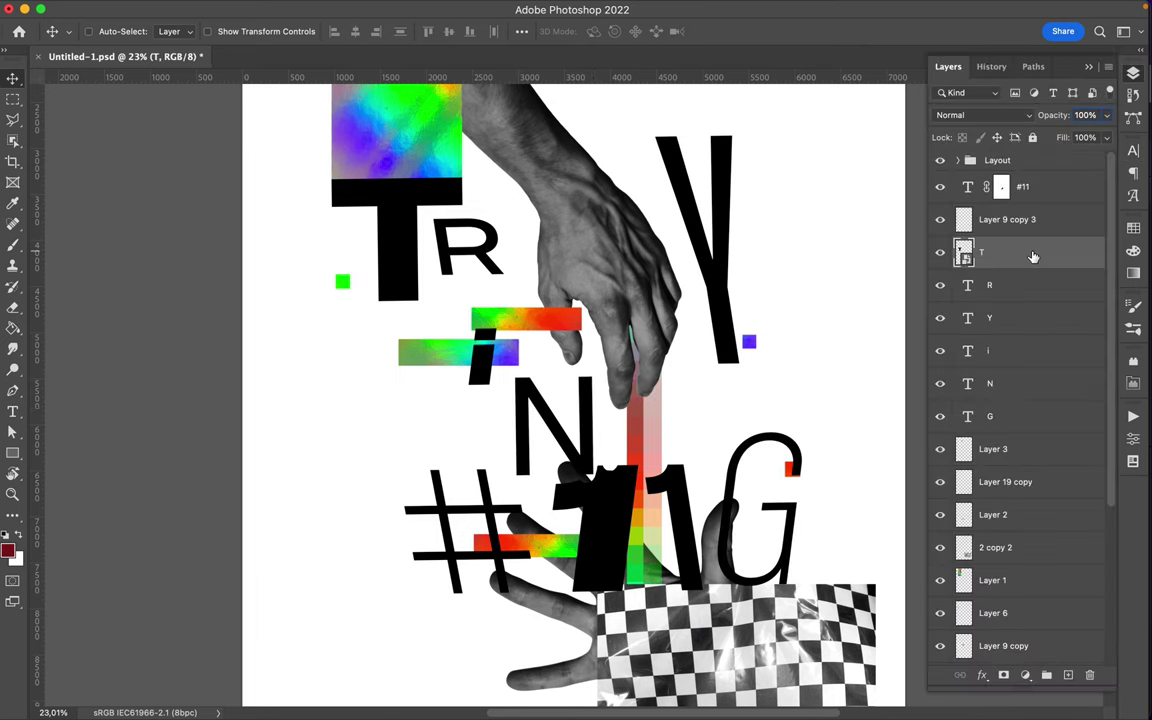
{"action": "left_click_drag", "start_coordinate": [597, 538], "coordinate": [503, 572]}
{"action": "double_click", "coordinate": [503, 572]}
{"action": "key", "text": "BackSpace"}
{"action": "type", "text": "3"}
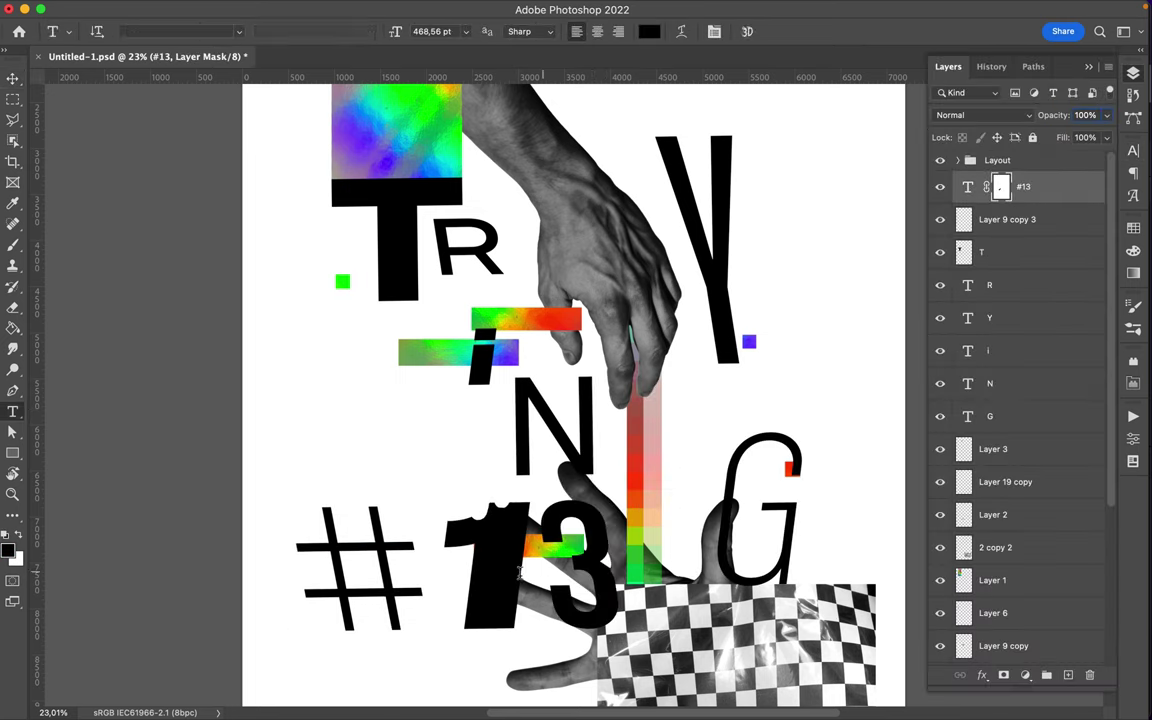
{"action": "key", "text": "ctrl+Return"}
{"action": "double_click", "coordinate": [432, 545]}
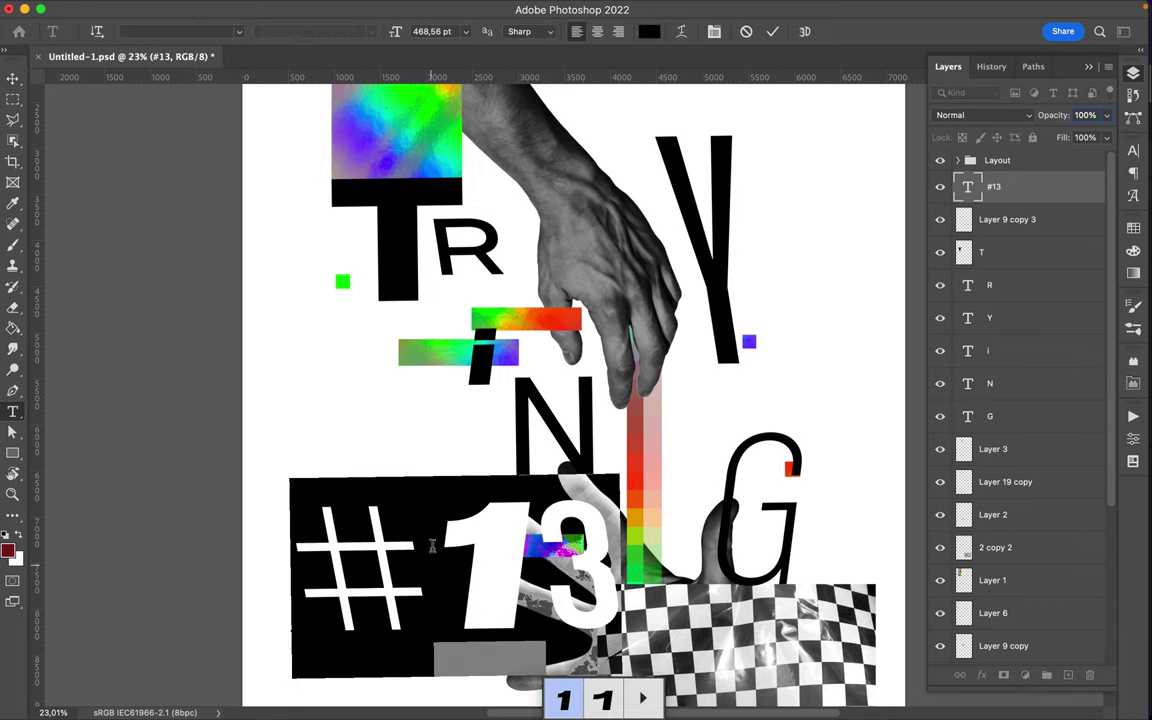
{"action": "key", "text": "ctrl+Return"}
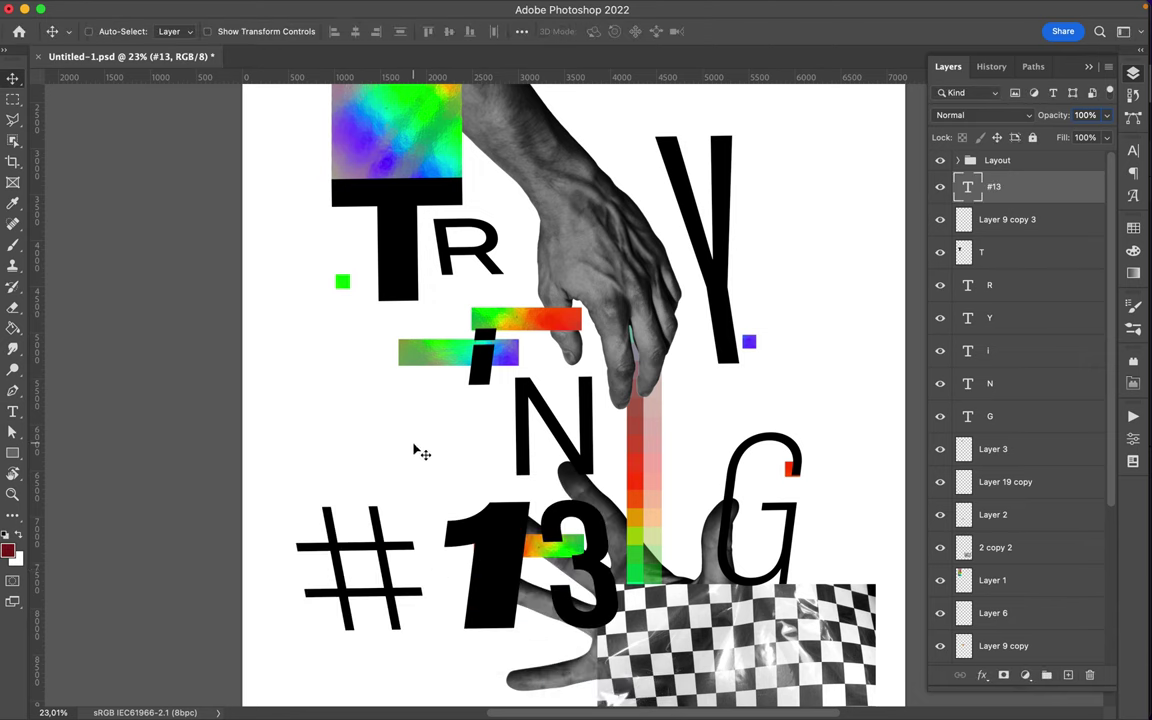
- Copy #13, cut it down to a lone #, then enlarge it over #13's left side
{"action": "left_click_drag", "start_coordinate": [420, 452], "coordinate": [376, 325]}
{"action": "double_click", "coordinate": [348, 432]}
{"action": "key", "text": "BackSpace"}
{"action": "key", "text": "BackSpace"}
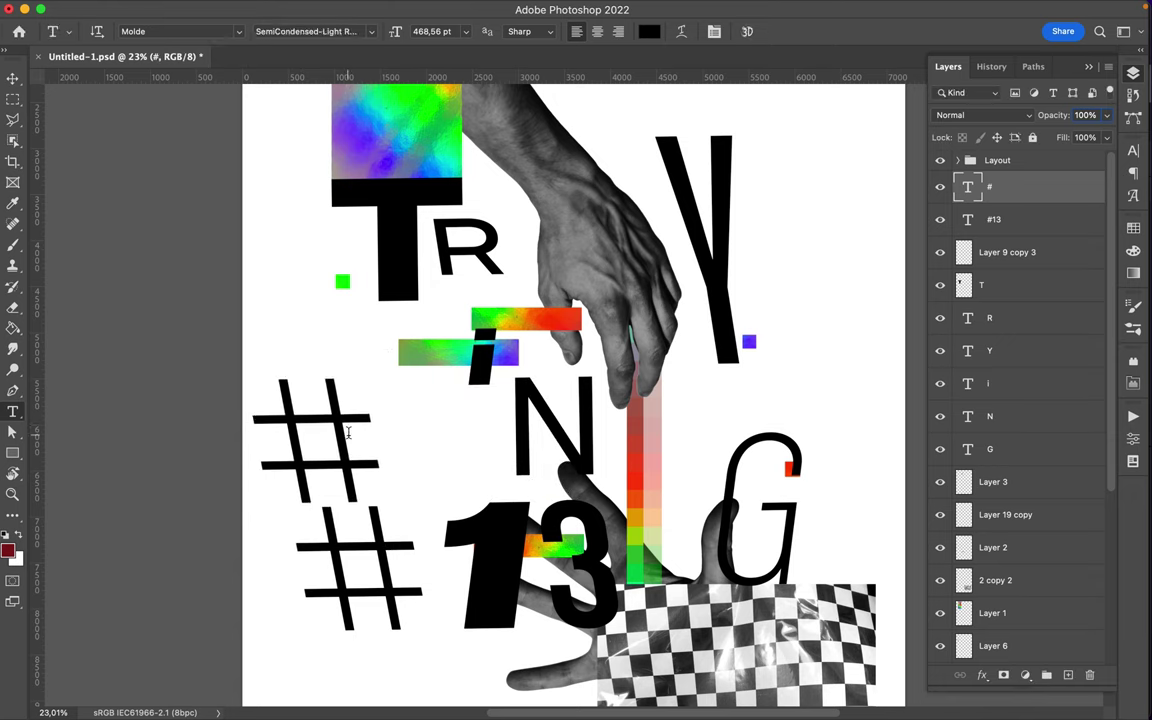
{"action": "key", "text": "ctrl+Return"}
{"action": "key", "text": "ctrl+t"}
{"action": "left_click_drag", "start_coordinate": [228, 455], "coordinate": [309, 663]}
- Commit the enlarged # and set it to the thin SemiCondensed Light style
{"action": "key", "text": "Return"}
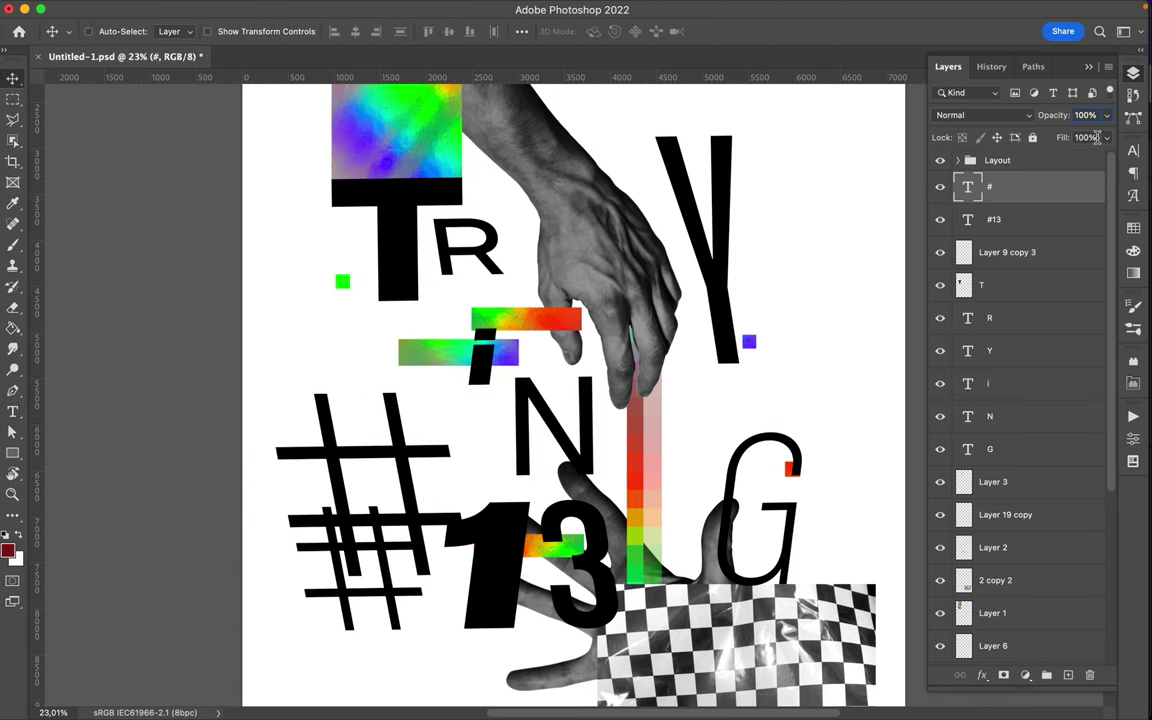
{"action": "left_click", "coordinate": [1133, 150]}
{"action": "left_click", "coordinate": [1105, 174]}
{"action": "left_click", "coordinate": [1096, 174]}
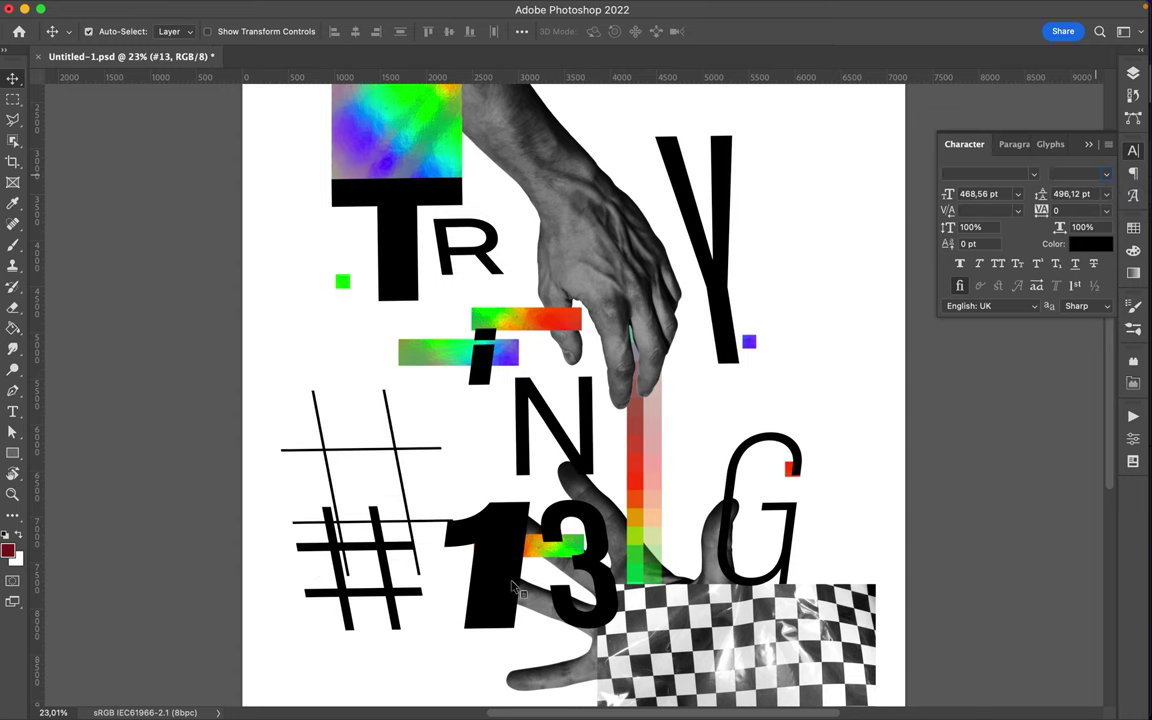
- Remove the # to leave 13, then place a duplicate 13 lower left
{"action": "left_click_drag", "start_coordinate": [500, 580], "coordinate": [713, 417]}
{"action": "double_click", "coordinate": [575, 408]}
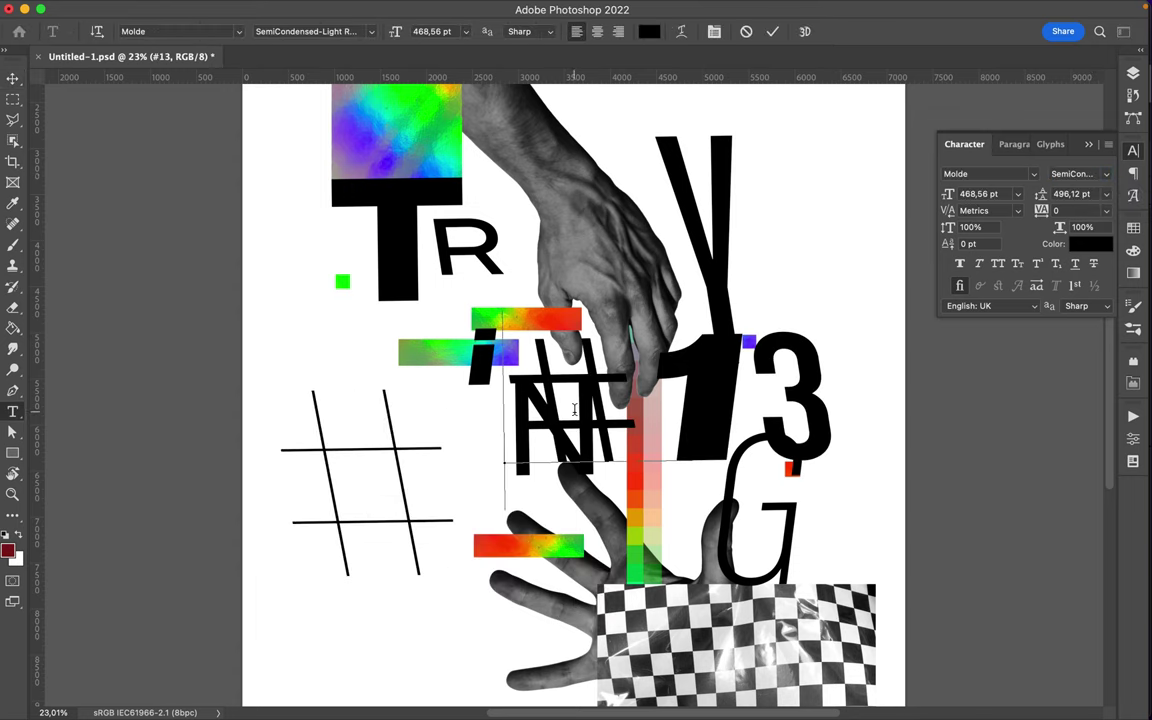
{"action": "key", "text": "BackSpace"}
{"action": "key", "text": "ctrl+Return"}
{"action": "left_click_drag", "start_coordinate": [624, 406], "coordinate": [790, 406]}
{"action": "left_click_drag", "start_coordinate": [735, 378], "coordinate": [535, 618]}
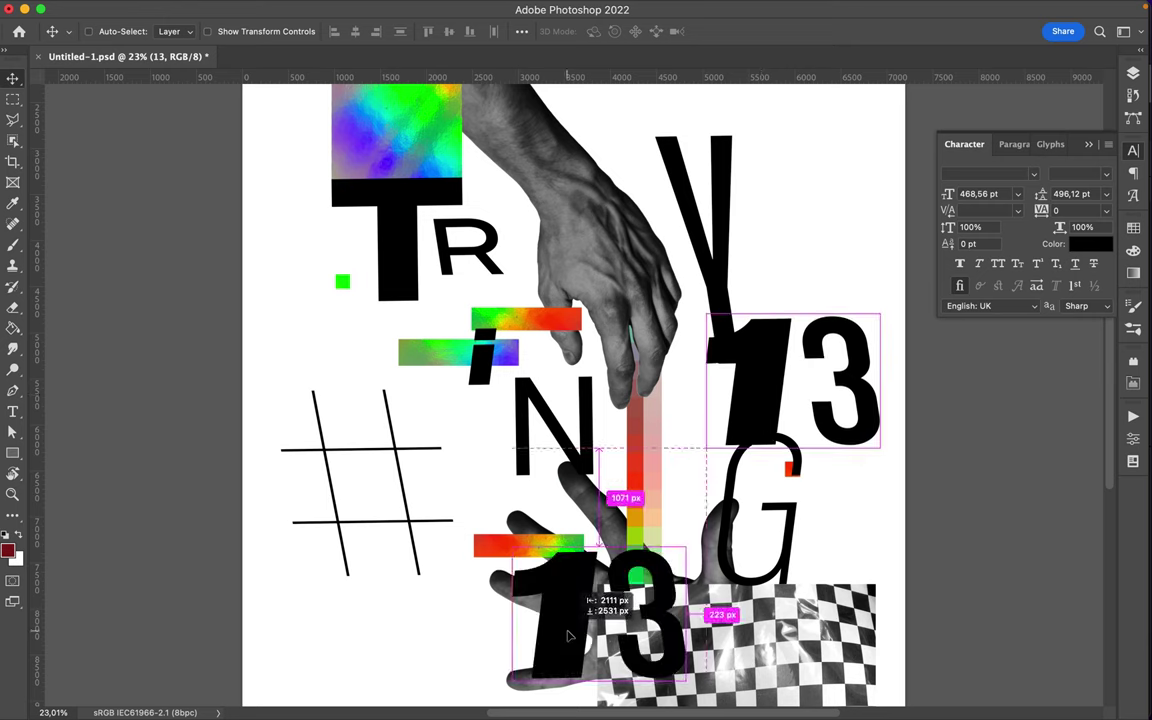
- Delete digits so the lower copy keeps only the 3 and the upper only the 1
{"action": "double_click", "coordinate": [484, 560]}
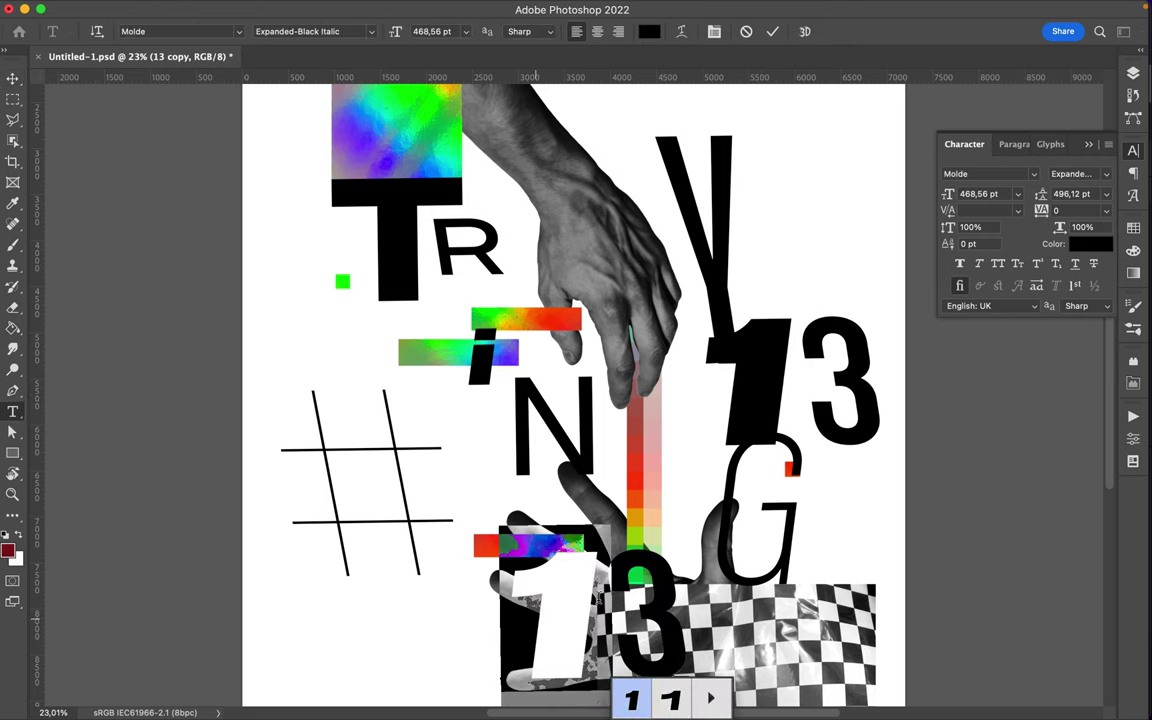
{"action": "key", "text": "BackSpace"}
{"action": "left_click_drag", "start_coordinate": [880, 380], "coordinate": [795, 380]}
{"action": "key", "text": "BackSpace"}
{"action": "key", "text": "ctrl+Return"}
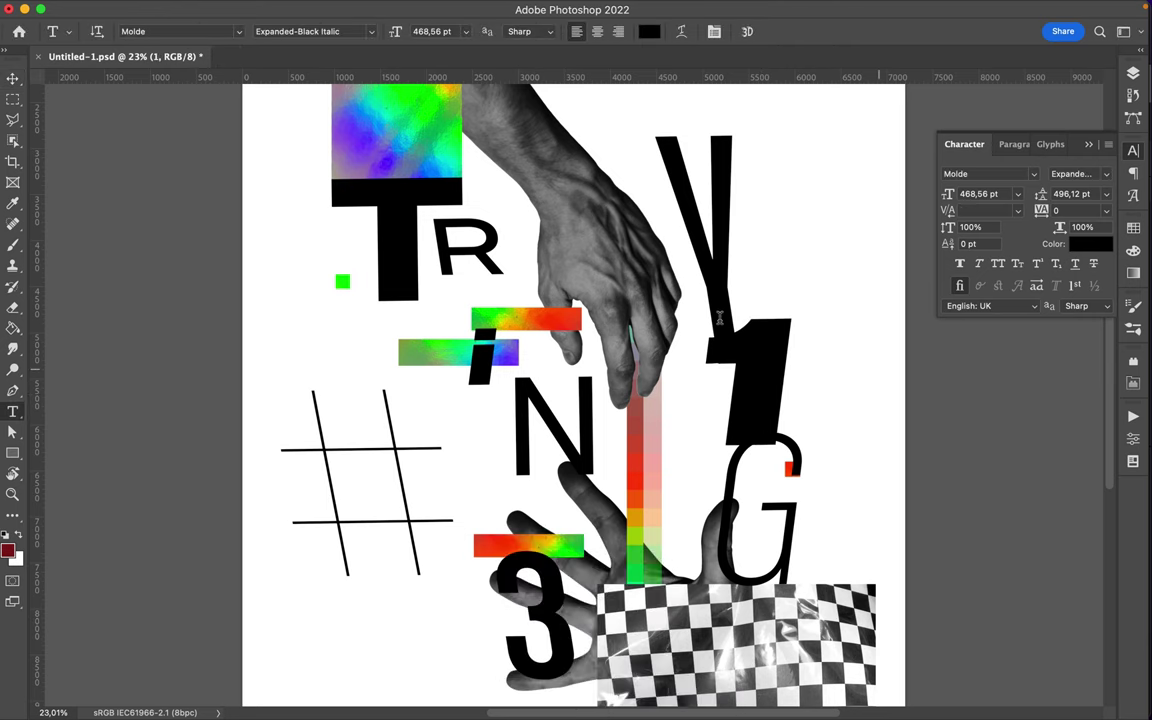
- Move the 1 to its new spot on the poster
{"action": "key", "text": "v"}
{"action": "scroll", "coordinate": [718, 318], "scroll_direction": "down", "scroll_amount": 5}
{"action": "left_click_drag", "start_coordinate": [770, 160], "coordinate": [440, 455]}
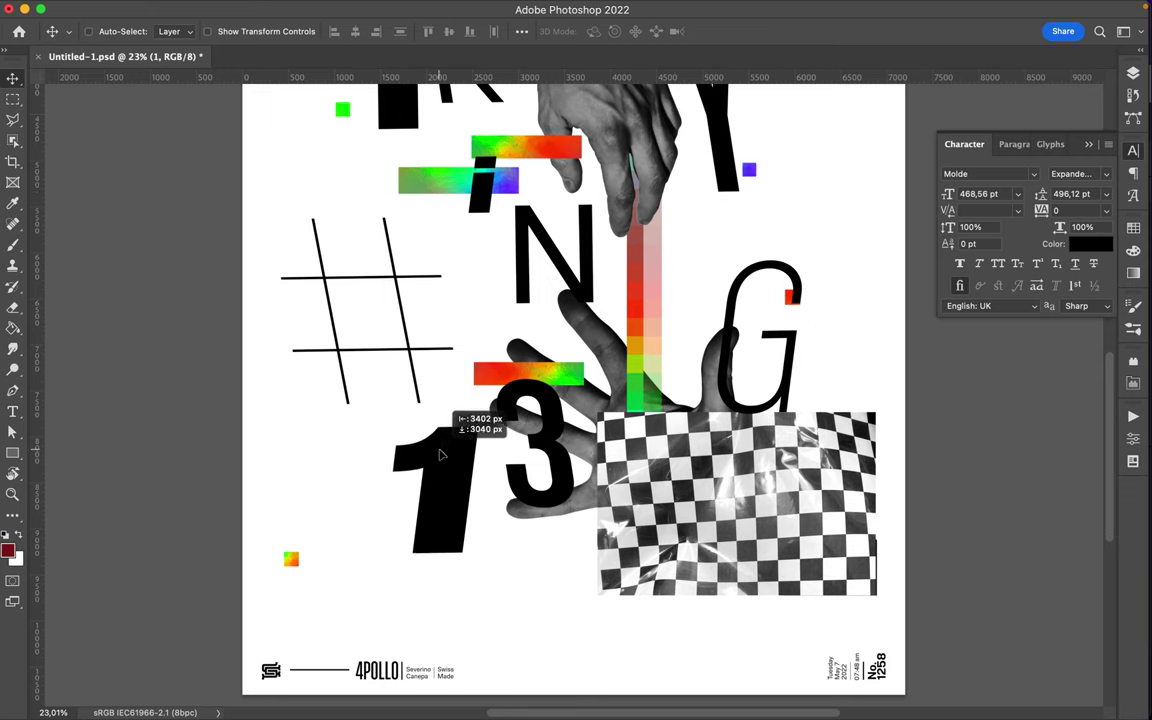
- Free Transform the 3 to well over 150% and commit the resize
{"action": "key", "text": "ctrl+t"}
{"action": "left_click_drag", "start_coordinate": [577, 545], "coordinate": [696, 611]}
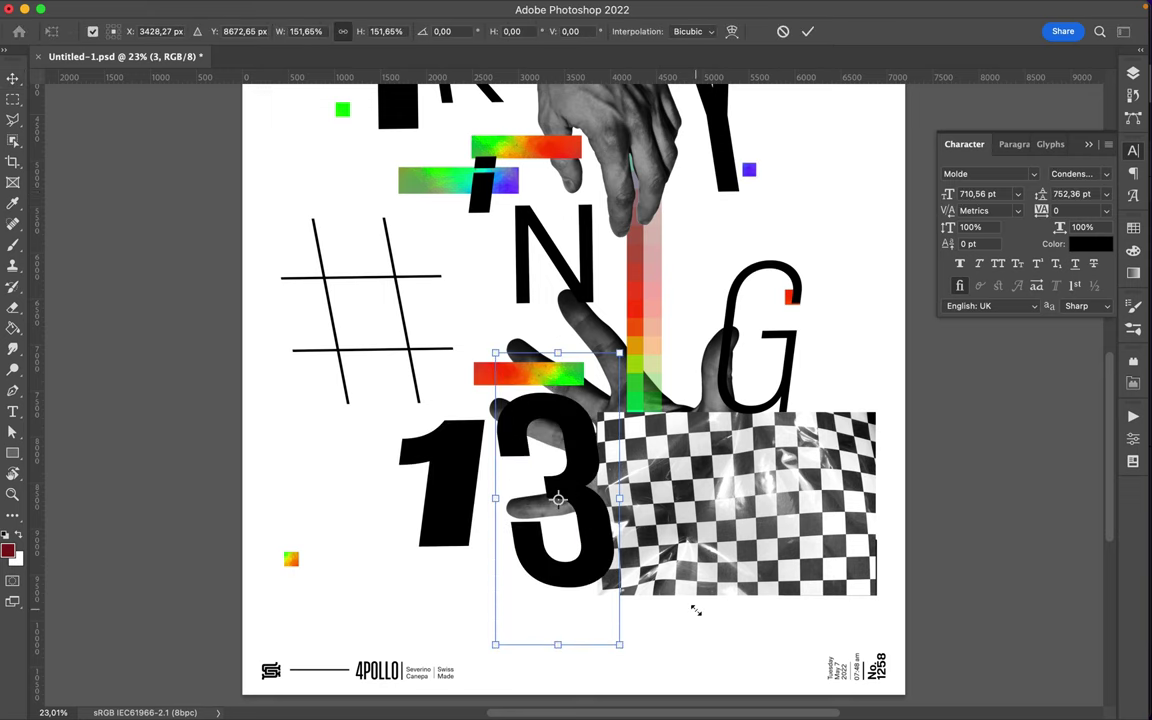
{"action": "left_click_drag", "start_coordinate": [618, 646], "coordinate": [674, 689]}
{"action": "key", "text": "Return"}
{"action": "left_click", "coordinate": [1105, 174]}
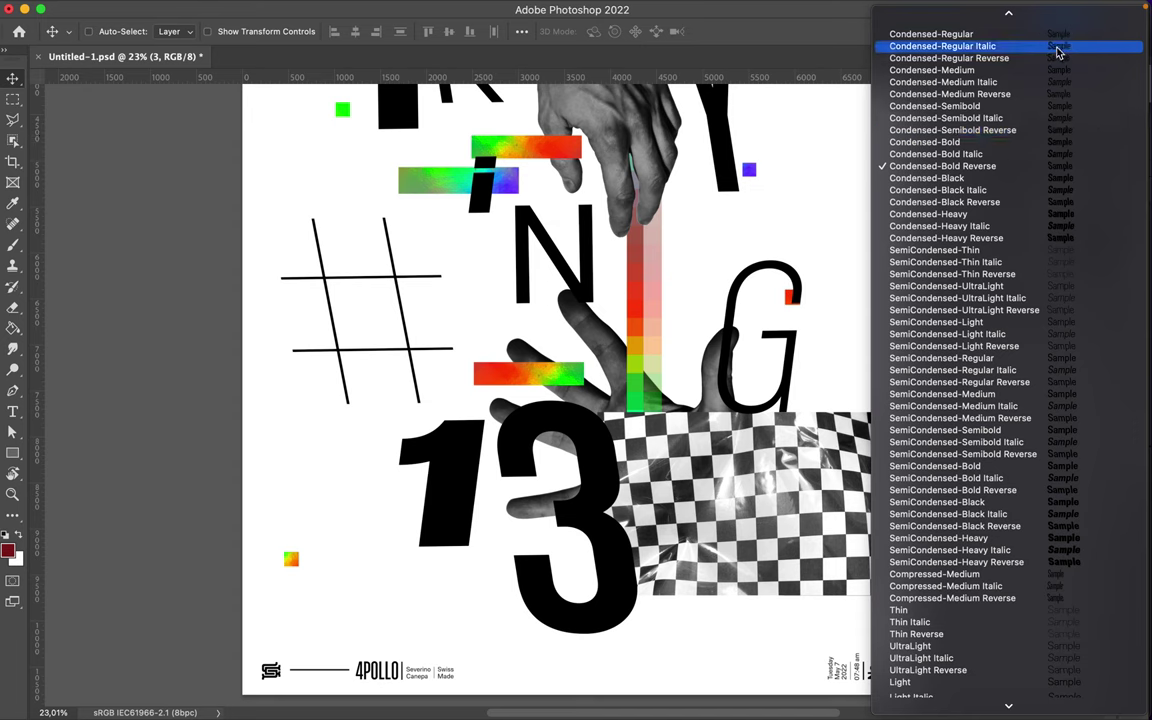
{"action": "left_click", "coordinate": [1057, 48]}
{"action": "scroll", "coordinate": [613, 486], "scroll_direction": "down", "scroll_amount": 2}
- Move a hand copy lower, the checker scrap beside the Y, and a gradient bar copy above the hand
{"action": "scroll", "coordinate": [600, 400], "scroll_direction": "up", "scroll_amount": 5}
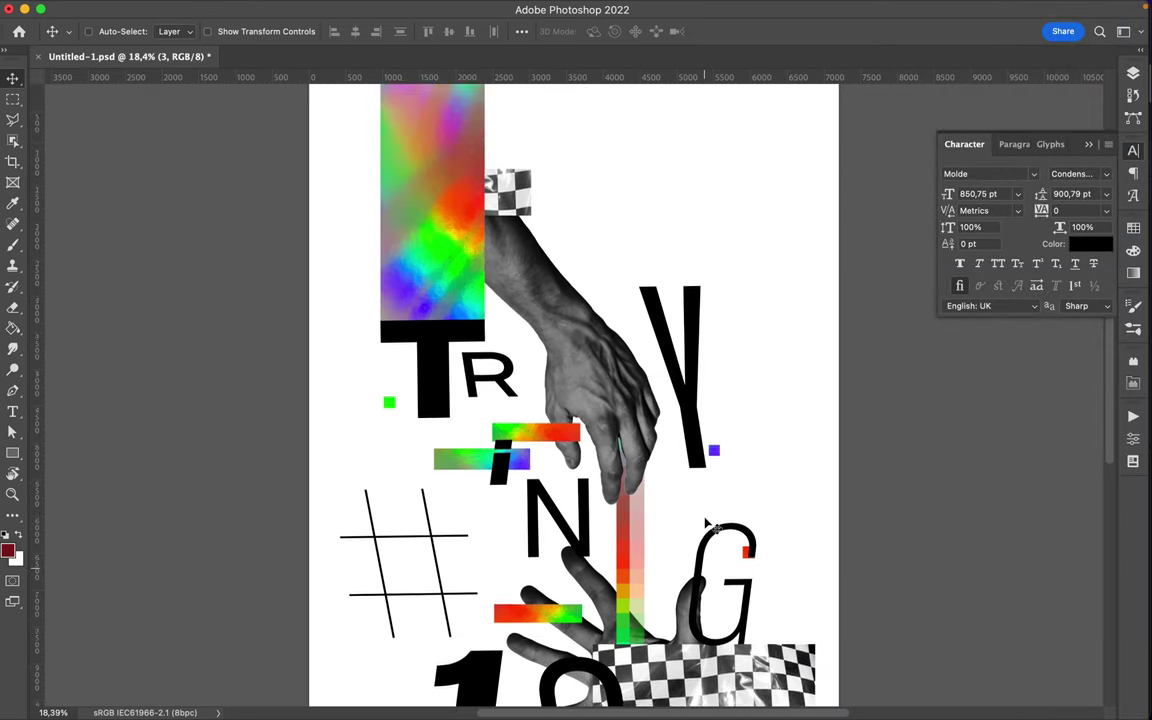
{"action": "mouse_move", "coordinate": [532, 309]}
{"action": "left_mouse_down"}
{"action": "mouse_move", "coordinate": [532, 418]}
{"action": "mouse_move", "coordinate": [535, 402]}
{"action": "left_mouse_up"}
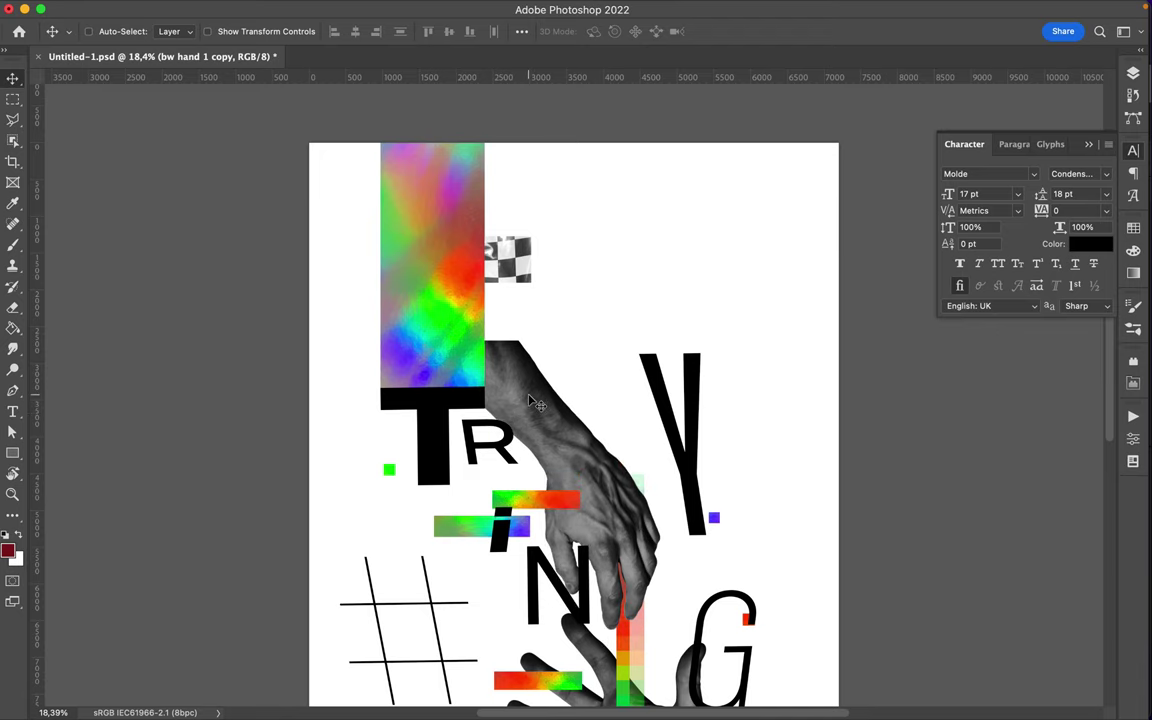
{"action": "left_click_drag", "start_coordinate": [525, 281], "coordinate": [752, 527]}
{"action": "left_click_drag", "start_coordinate": [478, 532], "coordinate": [537, 323]}
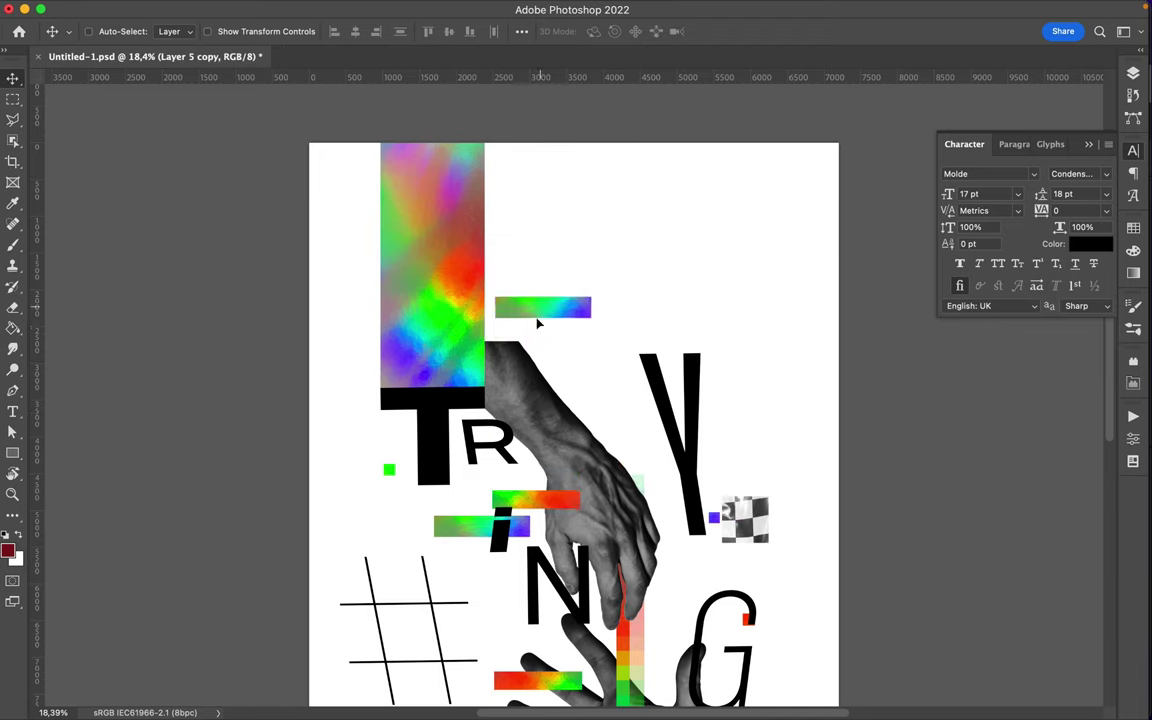
{"action": "scroll", "coordinate": [538, 340], "scroll_direction": "up", "scroll_amount": 5}
{"action": "scroll", "coordinate": [535, 336], "scroll_direction": "down", "scroll_amount": 6}
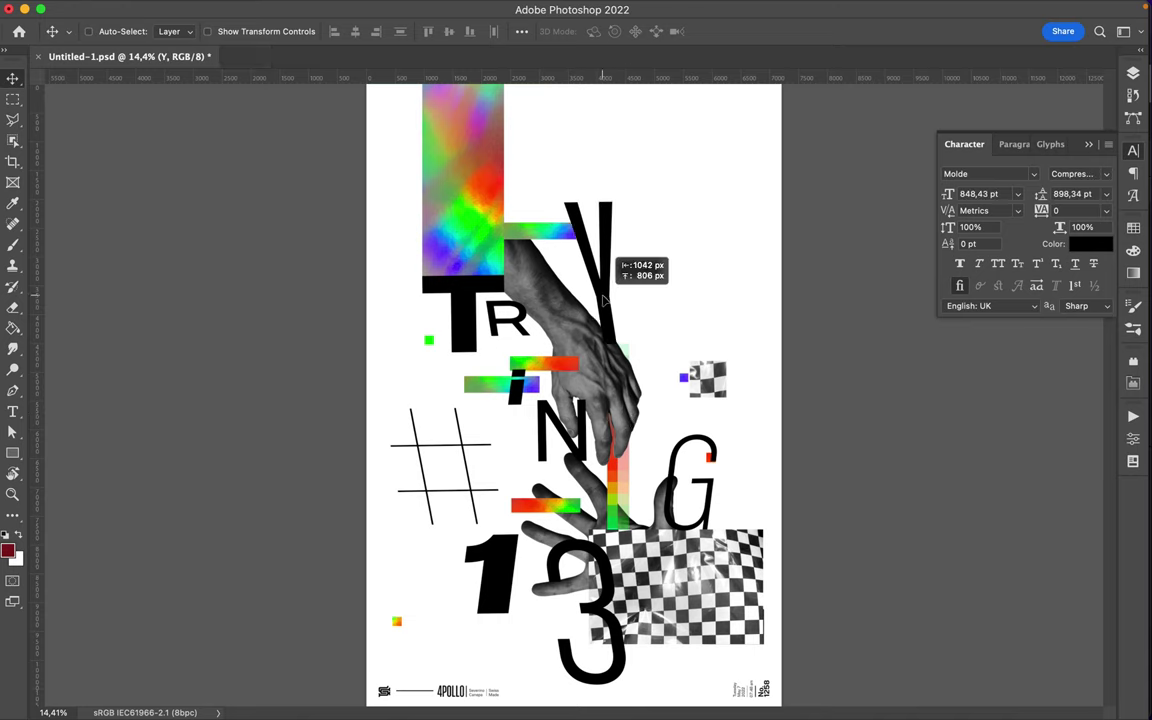
- Shift the Y up-left and lift the i with its colour bars up and right
{"action": "left_click_drag", "start_coordinate": [660, 300], "coordinate": [608, 240]}
{"action": "left_click_drag", "start_coordinate": [530, 372], "coordinate": [557, 348]}
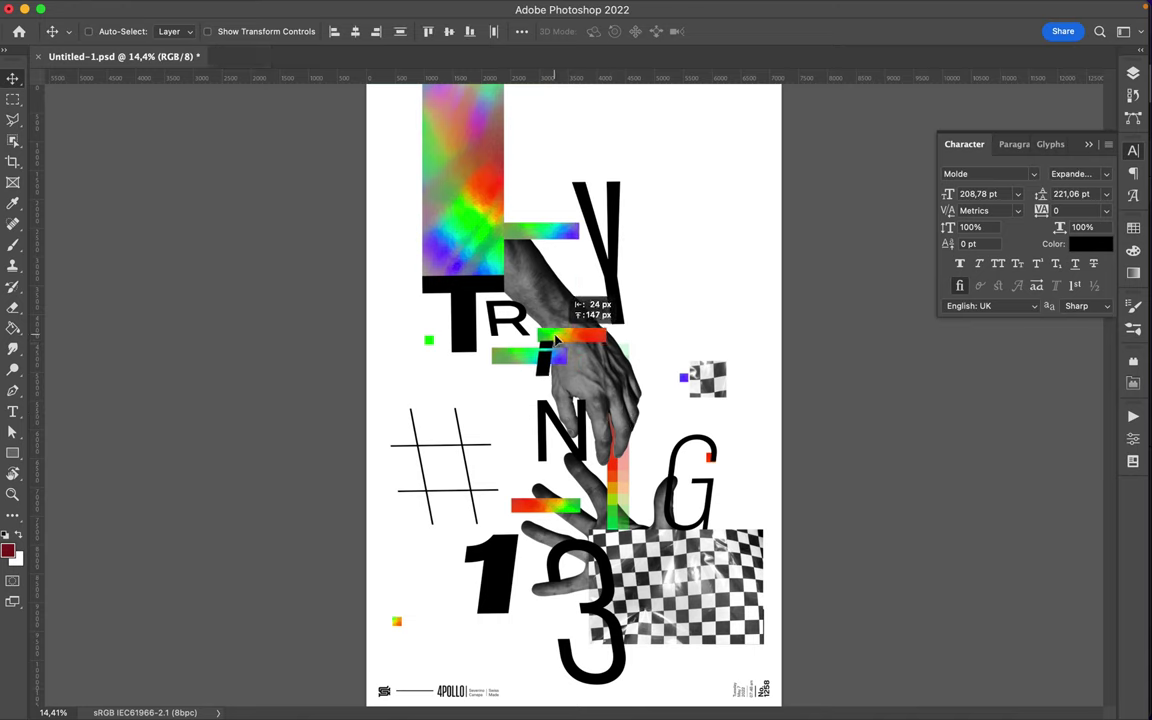
{"action": "double_click", "coordinate": [620, 318]}
{"action": "key", "text": "Escape"}
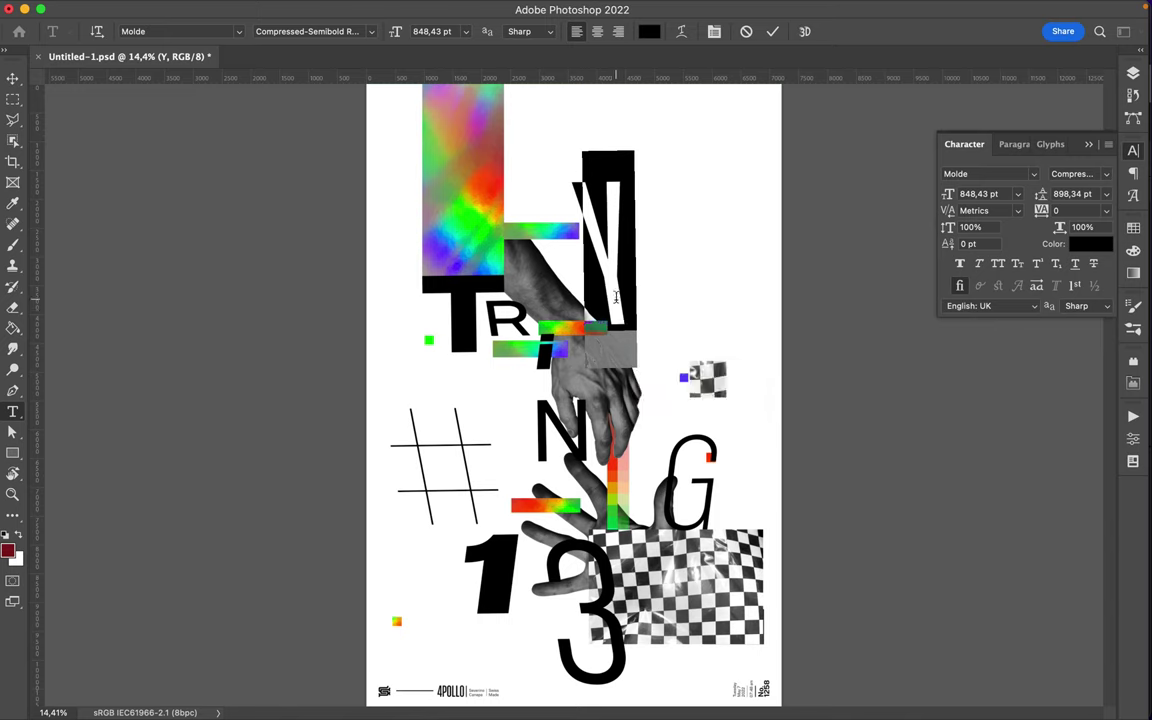
{"action": "key", "text": "v"}
{"action": "key", "text": "y"}
- Move the N up and right, and bring the G up beside the #
{"action": "left_click", "coordinate": [579, 441]}
{"action": "key", "text": "Escape"}
{"action": "key", "text": "v"}
{"action": "left_click_drag", "start_coordinate": [593, 433], "coordinate": [683, 373]}
{"action": "left_click_drag", "start_coordinate": [712, 499], "coordinate": [488, 473]}
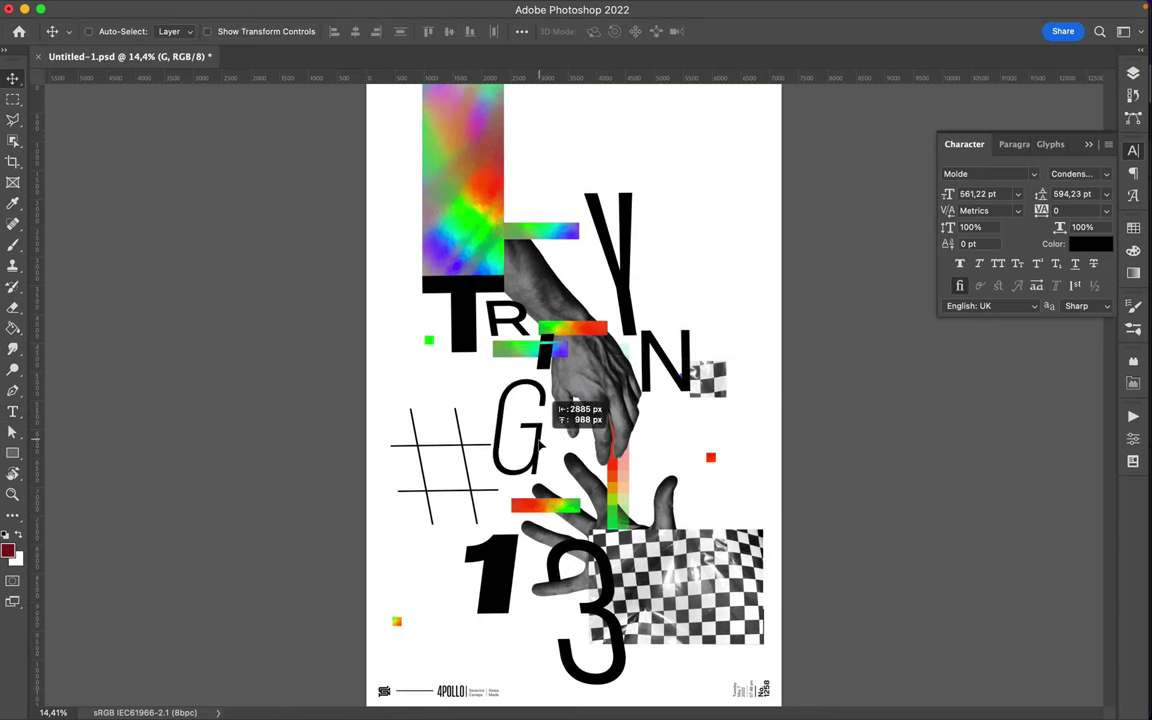
- Move the checkerboard piece down and to the right
{"action": "double_click", "coordinate": [510, 585]}
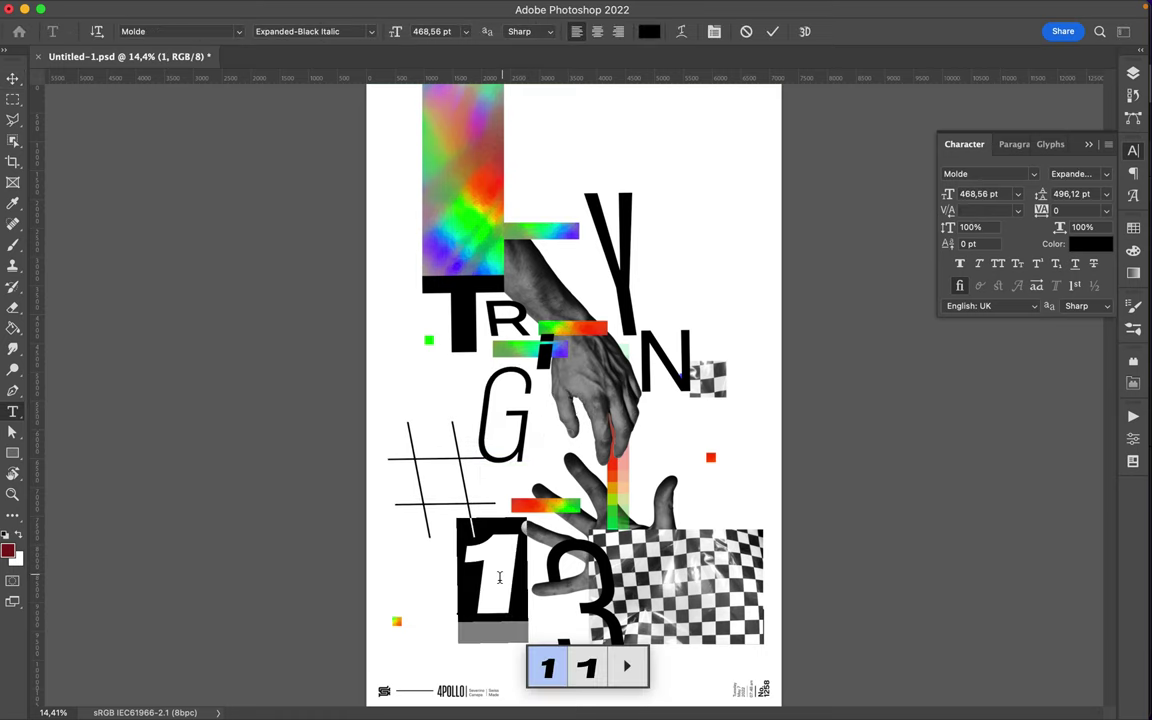
{"action": "key", "text": "Escape"}
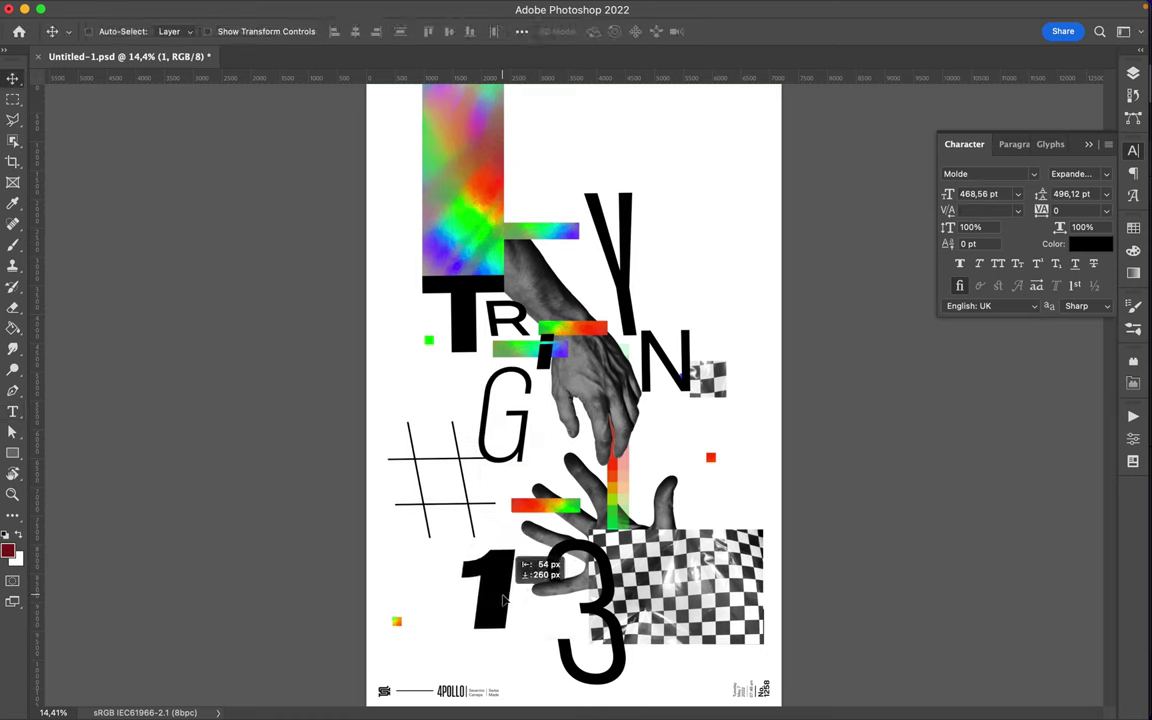
{"action": "left_click_drag", "start_coordinate": [660, 585], "coordinate": [722, 622]}
{"action": "key", "text": "F7"}
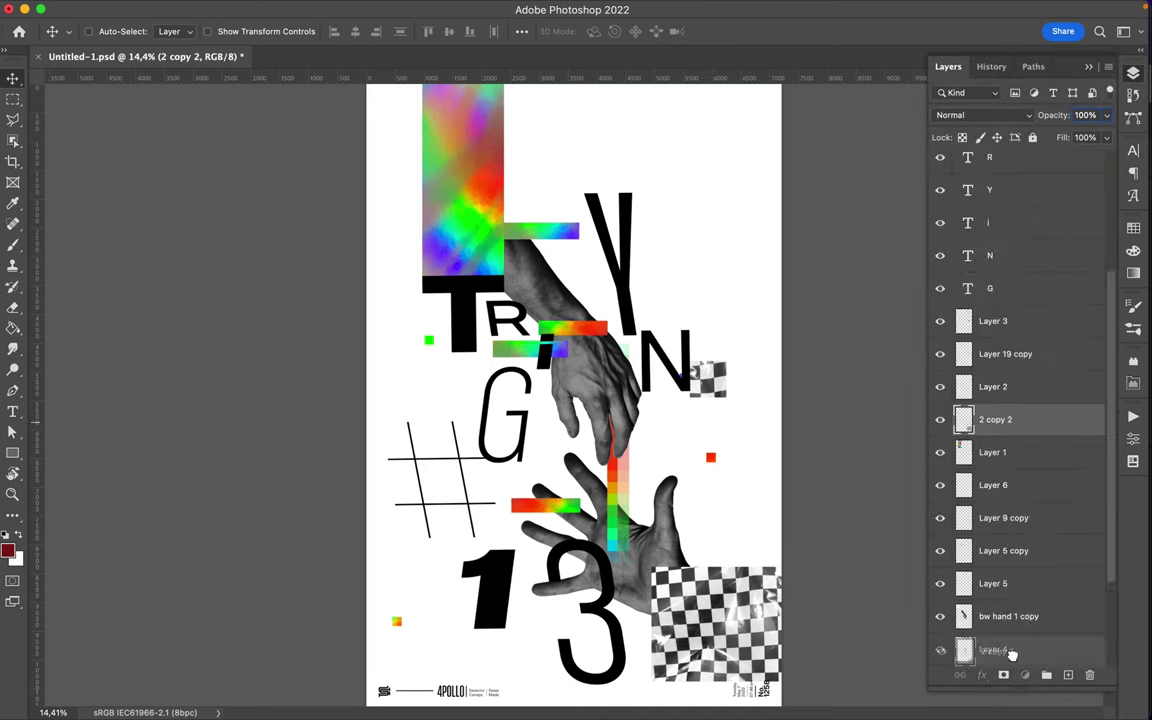
- Restack the checkerboard below Layer 5 and move the lower hand and red square up-right
{"action": "left_click_drag", "start_coordinate": [1012, 654], "coordinate": [1010, 632]}
{"action": "left_click_drag", "start_coordinate": [1007, 430], "coordinate": [1007, 440]}
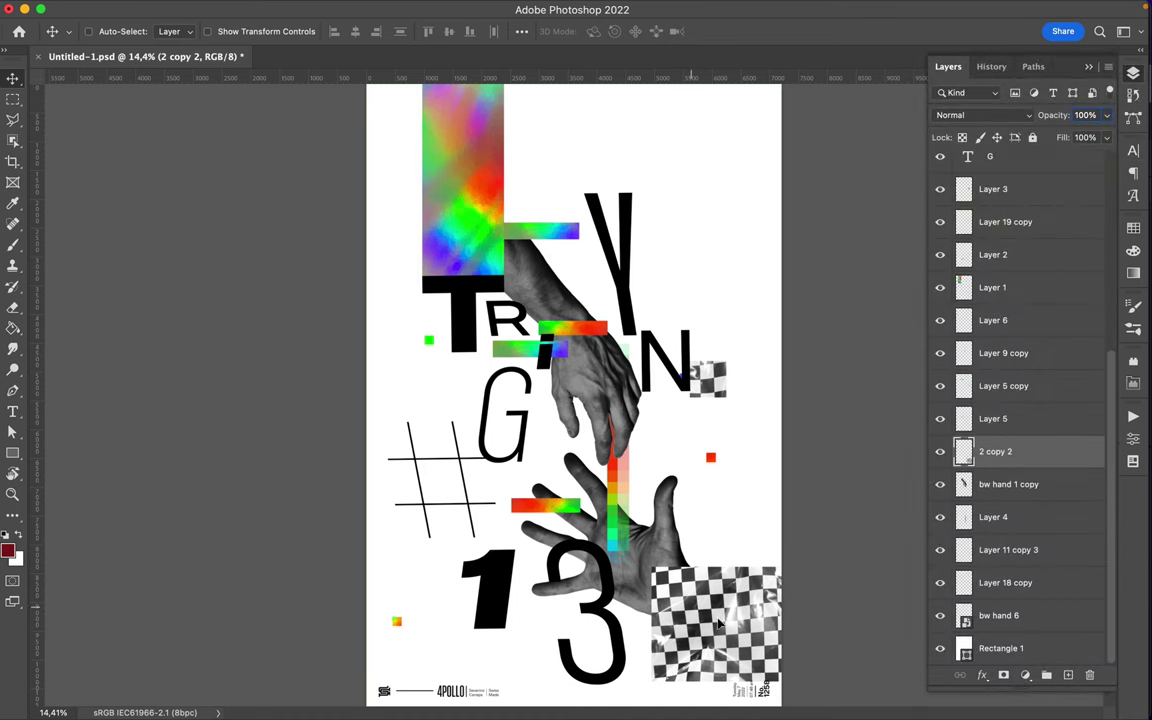
{"action": "left_click_drag", "start_coordinate": [661, 578], "coordinate": [709, 556]}
{"action": "left_click_drag", "start_coordinate": [713, 462], "coordinate": [737, 436]}
- Place a thin checker strip beside the T
{"action": "left_click", "coordinate": [440, 200]}
{"action": "left_click_drag", "start_coordinate": [437, 214], "coordinate": [420, 285]}
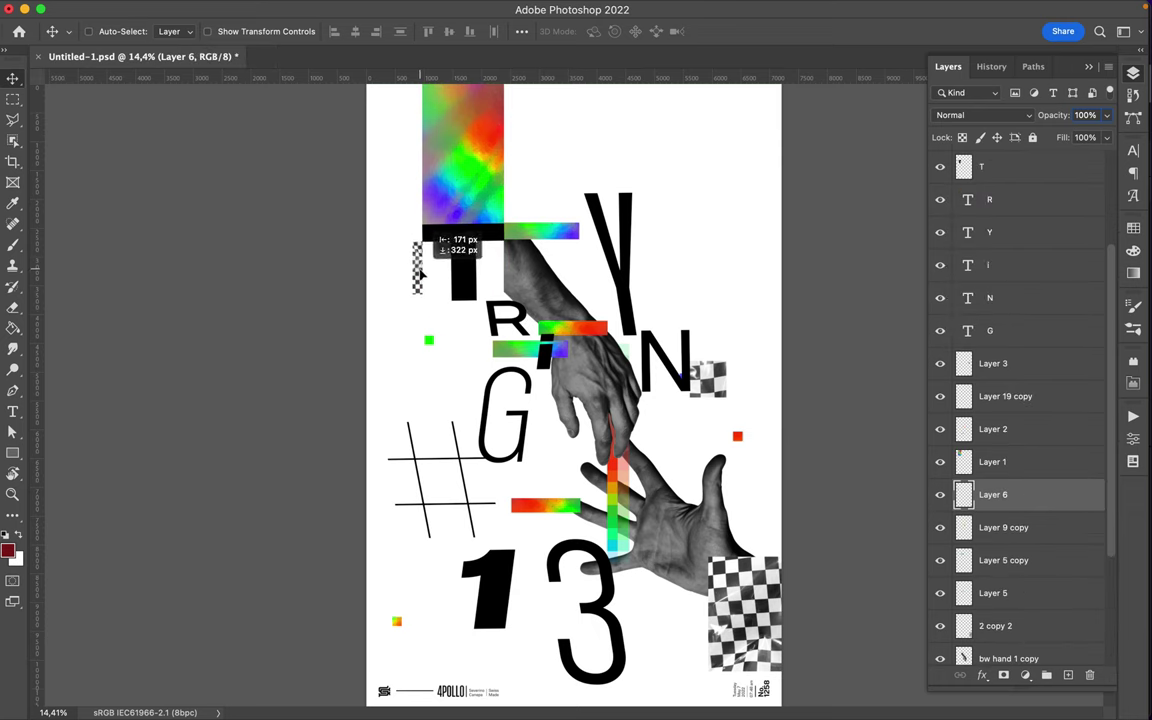
{"action": "scroll", "coordinate": [421, 270], "scroll_direction": "up", "scroll_amount": 5}
{"action": "scroll", "coordinate": [432, 249], "scroll_direction": "up", "scroll_amount": 3}
{"action": "scroll", "coordinate": [411, 303], "scroll_direction": "right", "scroll_amount": 3}
{"action": "left_click", "coordinate": [560, 247]}
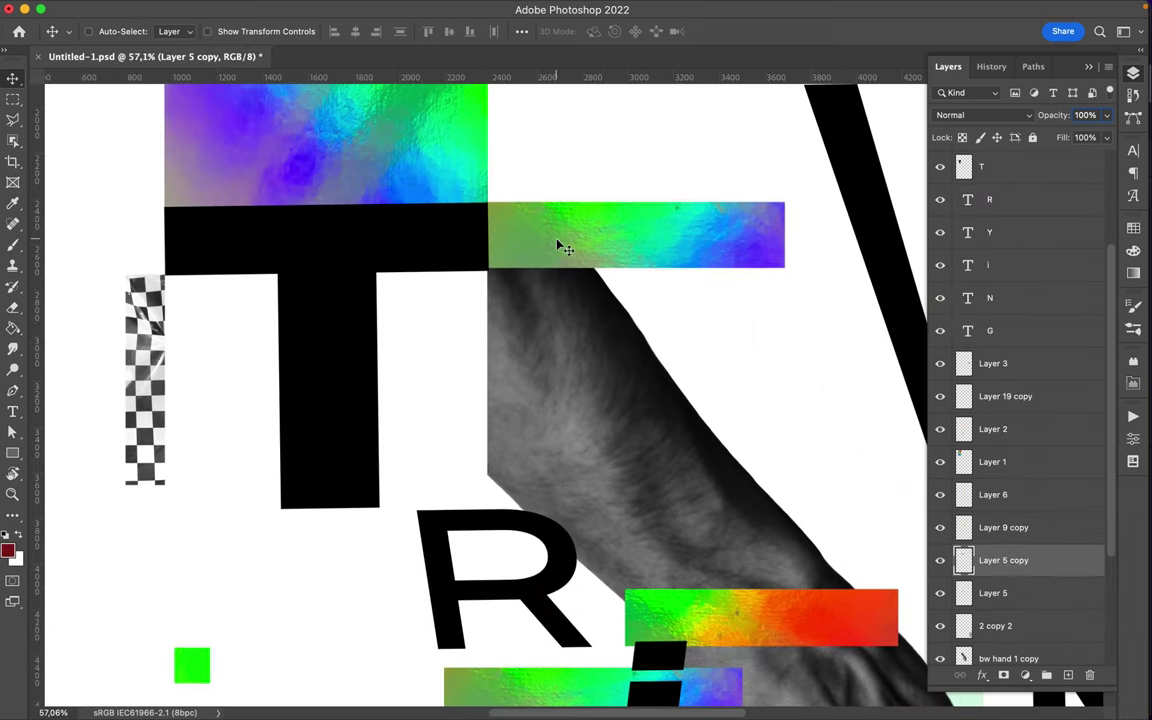
{"action": "key", "text": "Tab"}
{"action": "key", "text": "Tab"}
{"action": "left_click", "coordinate": [733, 386]}
{"action": "scroll", "coordinate": [755, 352], "scroll_direction": "down", "scroll_amount": 5}
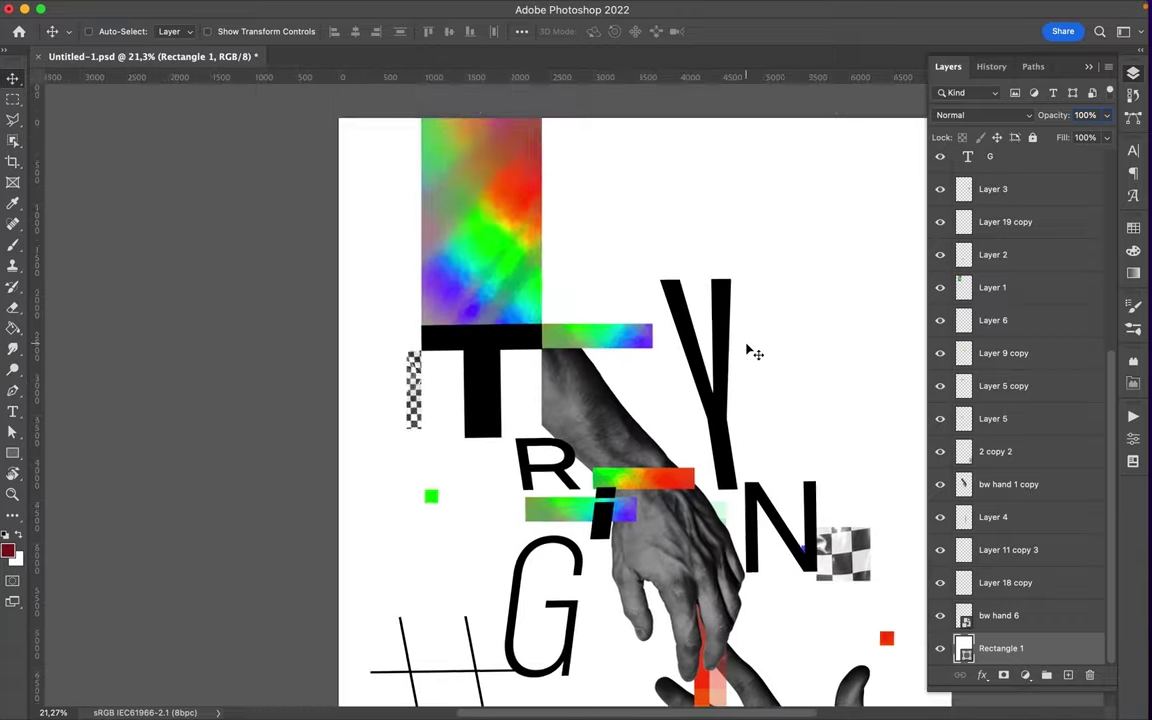
{"action": "scroll", "coordinate": [755, 352], "scroll_direction": "down", "scroll_amount": 3}
- Shrink the lower hand onto the checkerboard with Free Transform
{"action": "left_click", "coordinate": [581, 433], "text": "ctrl"}
{"action": "key", "text": "ctrl+t"}
{"action": "mouse_move", "coordinate": [270, 244]}
{"action": "left_mouse_down"}
{"action": "mouse_move", "coordinate": [696, 491]}
{"action": "mouse_move", "coordinate": [636, 462]}
{"action": "left_mouse_up"}
- Move the rainbow bar up across the hand
{"action": "scroll", "coordinate": [572, 410], "scroll_direction": "up", "scroll_amount": 3}
{"action": "left_click", "coordinate": [555, 330], "text": "ctrl"}
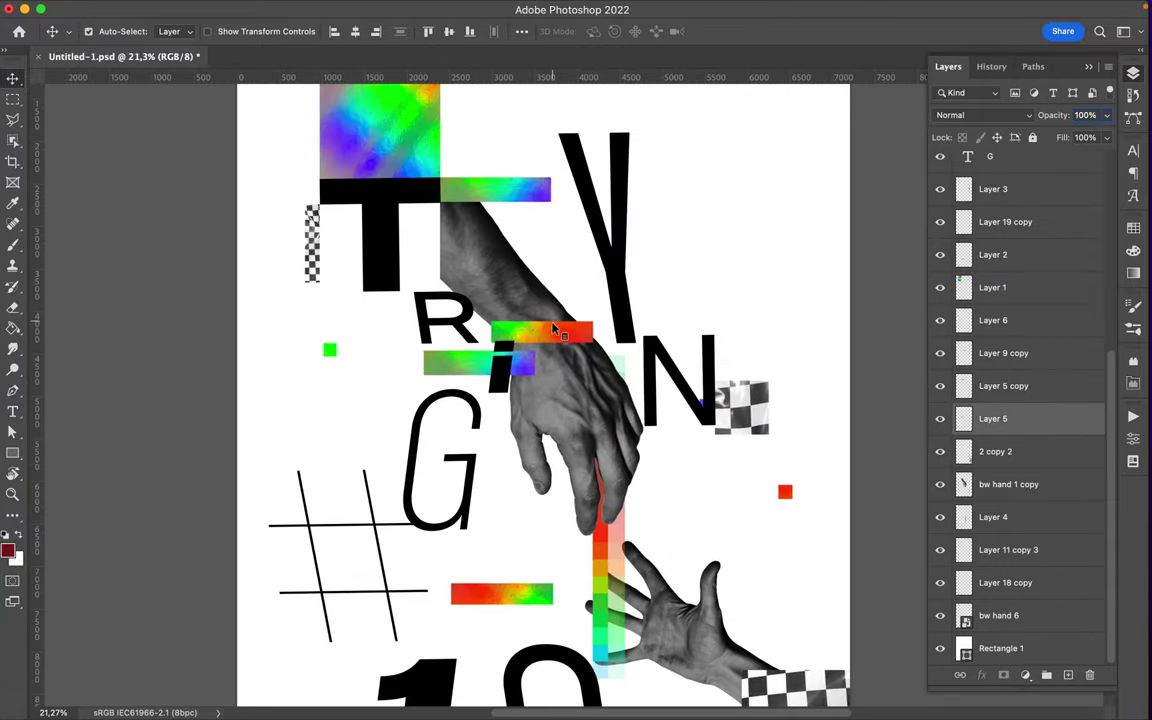
{"action": "left_click_drag", "start_coordinate": [555, 330], "coordinate": [555, 277]}
{"action": "key", "text": "t"}
{"action": "left_click", "coordinate": [505, 316]}
{"action": "key", "text": "Escape"}
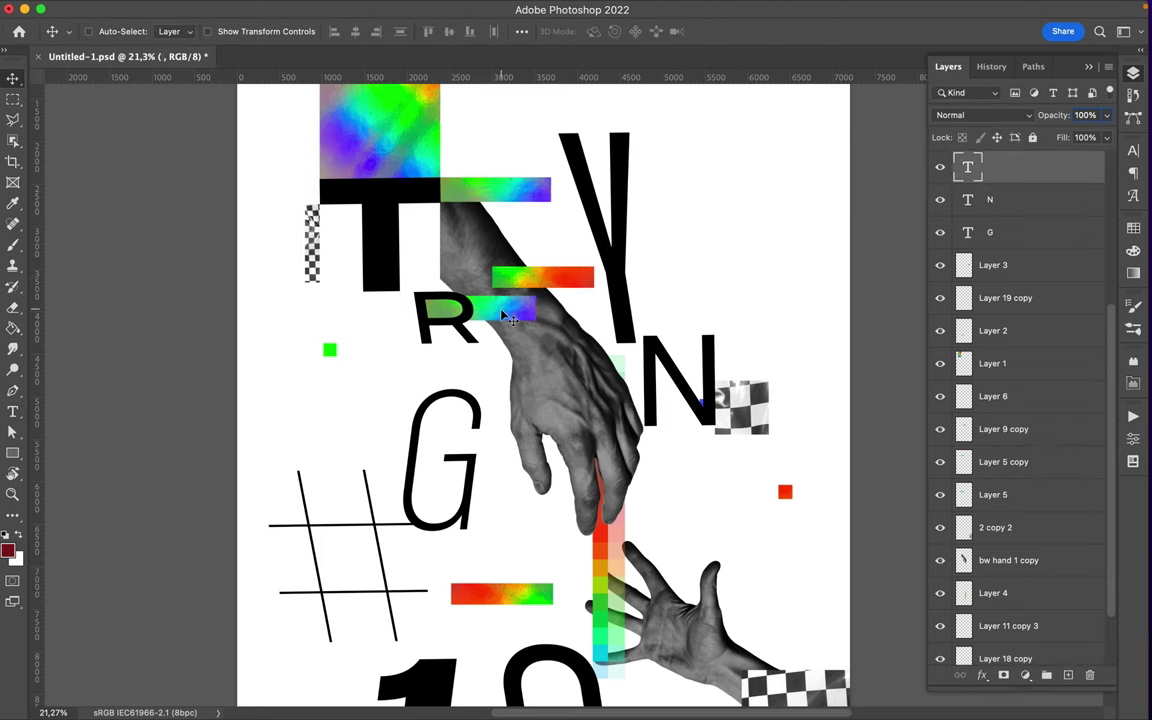
{"action": "left_click_drag", "start_coordinate": [510, 305], "coordinate": [547, 268]}
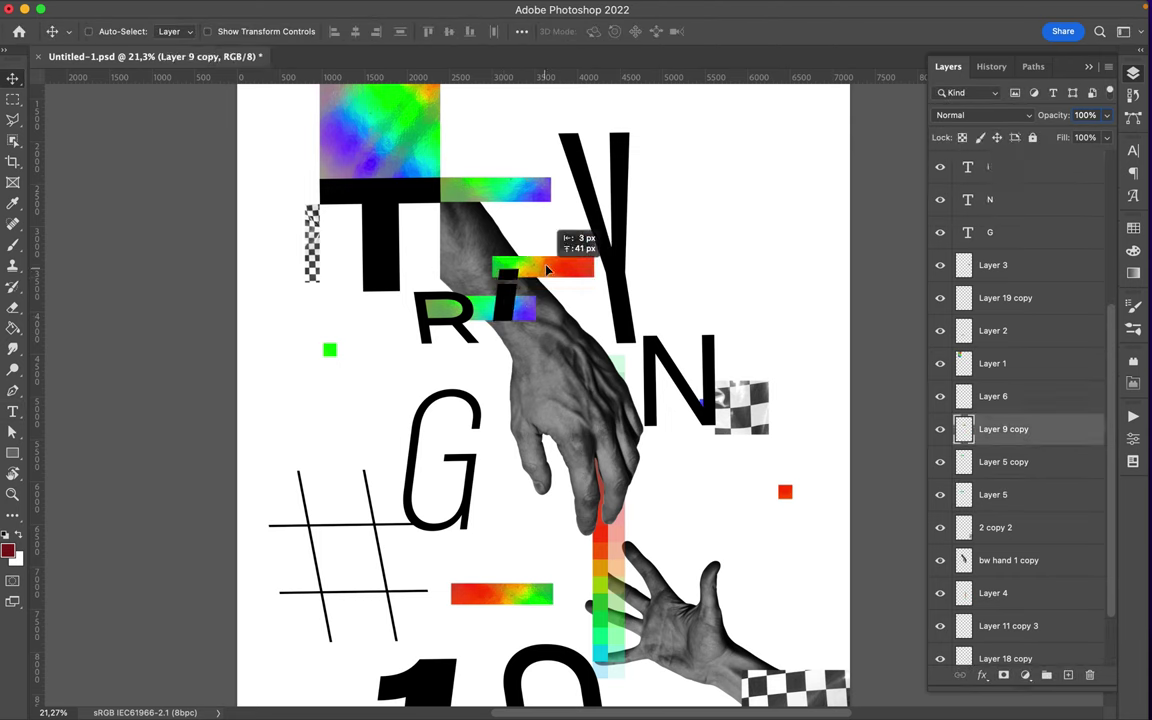
- Nudge the Y, raise the N about 40 px, and move the G beside it at top right
{"action": "left_click", "coordinate": [616, 266]}
{"action": "left_click_drag", "start_coordinate": [616, 274], "coordinate": [610, 268]}
{"action": "left_click", "coordinate": [659, 343]}
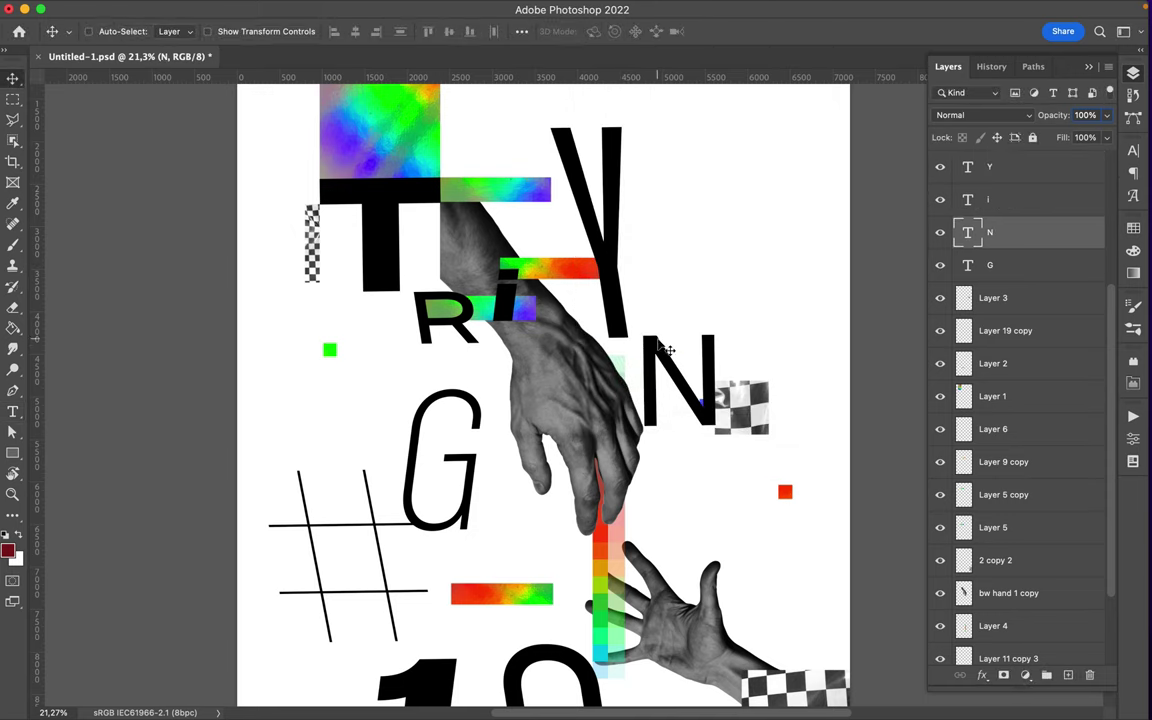
{"action": "left_click_drag", "start_coordinate": [672, 372], "coordinate": [669, 332]}
{"action": "left_click_drag", "start_coordinate": [440, 460], "coordinate": [760, 255]}
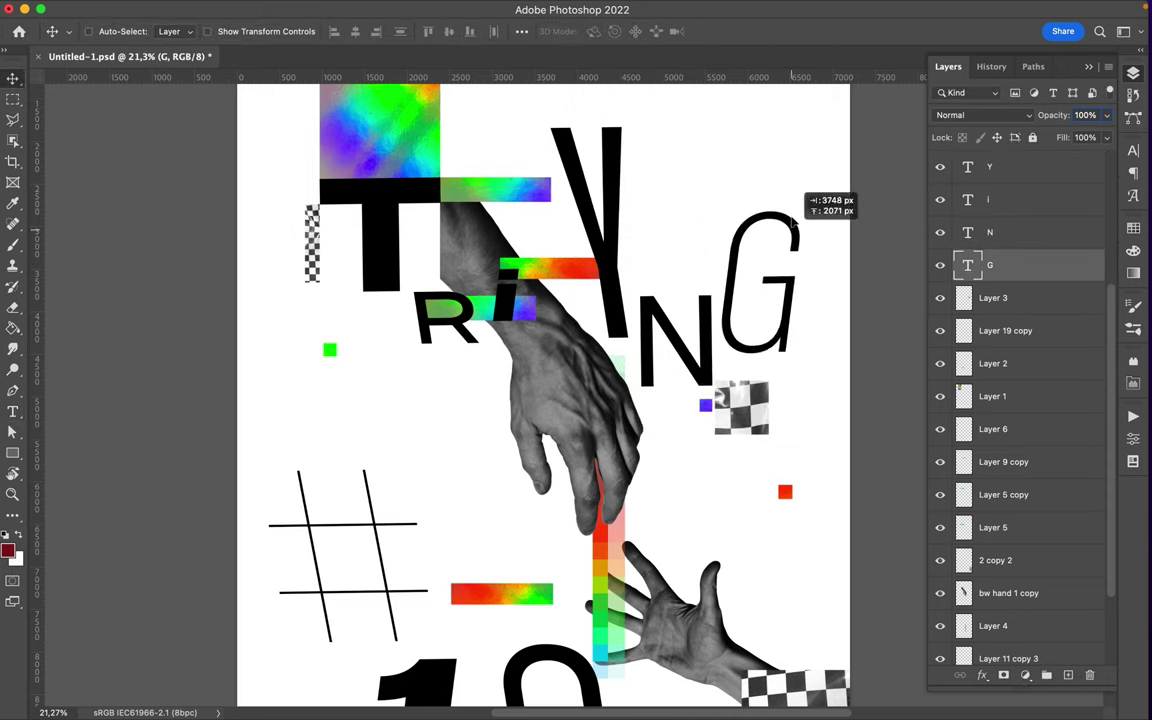
{"action": "scroll", "coordinate": [615, 440], "scroll_direction": "down", "scroll_amount": 2}
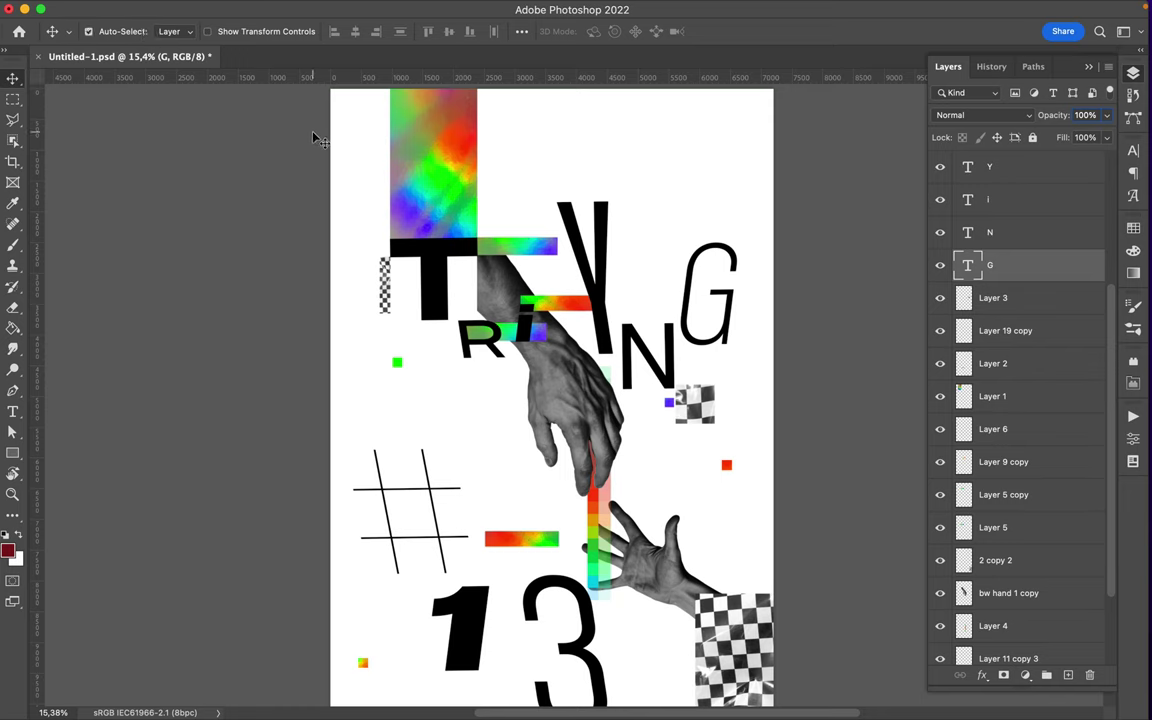
- Select most of the artwork and shift it sideways
{"action": "left_click_drag", "start_coordinate": [313, 137], "coordinate": [750, 410]}
{"action": "left_click_drag", "start_coordinate": [590, 380], "coordinate": [539, 381]}
{"action": "left_click", "coordinate": [675, 225]}
{"action": "left_click", "coordinate": [521, 31]}
{"action": "left_click", "coordinate": [566, 180]}
{"action": "left_click", "coordinate": [566, 198]}
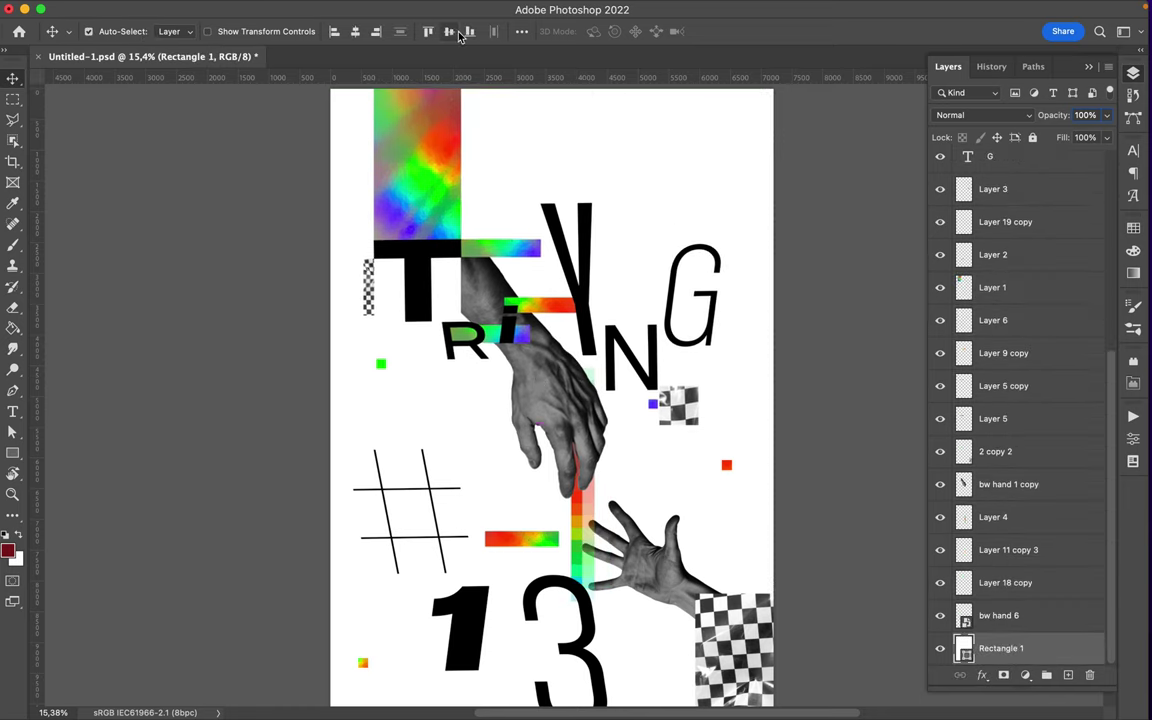
- Rotate the rainbow bar horizontal and place it across the middle
{"action": "left_click", "coordinate": [585, 515]}
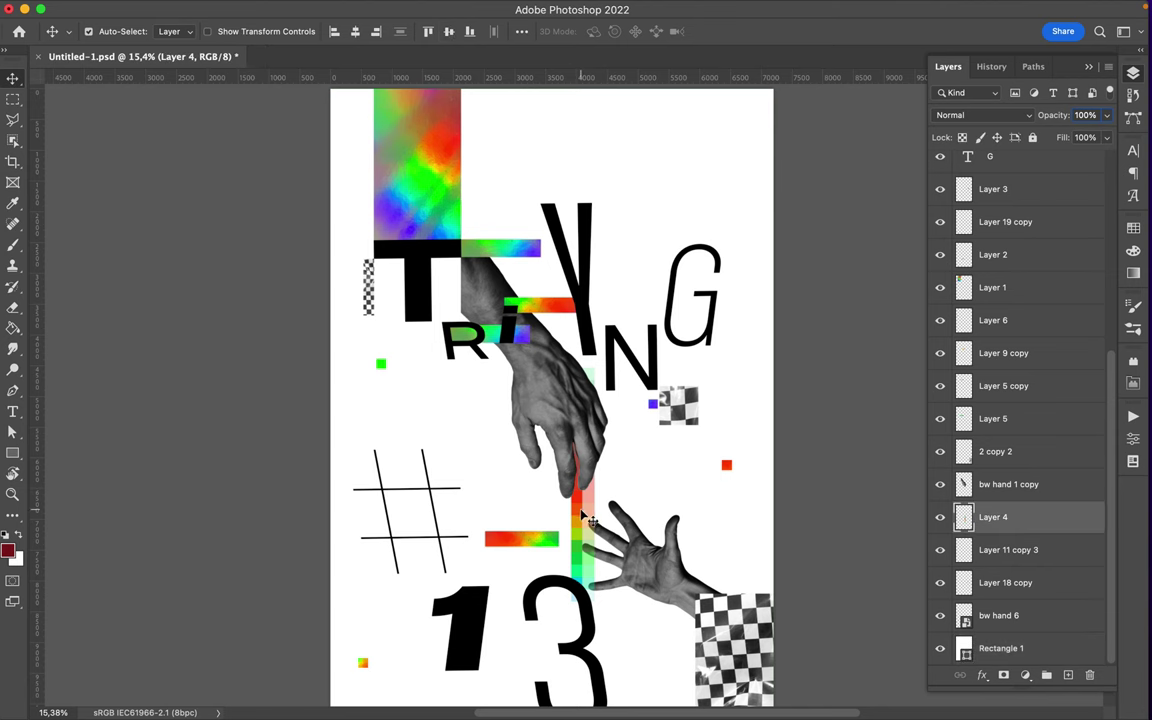
{"action": "left_click", "coordinate": [538, 546]}
{"action": "key", "text": "ctrl+t"}
{"action": "left_click_drag", "start_coordinate": [597, 512], "coordinate": [480, 470]}
{"action": "key", "text": "Return"}
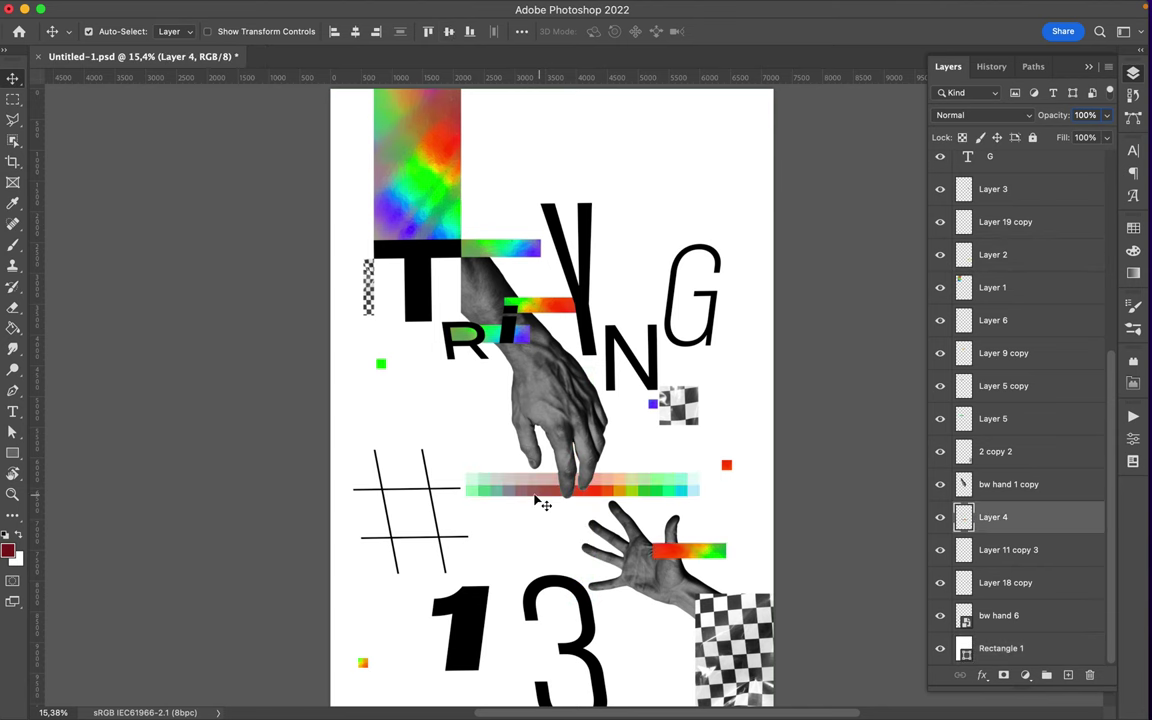
{"action": "left_click_drag", "start_coordinate": [474, 600], "coordinate": [514, 515]}
{"action": "left_click", "coordinate": [592, 607]}
- Reposition the lower hand, the 3, the 1 and the # beneath the hand
{"action": "left_click_drag", "start_coordinate": [672, 569], "coordinate": [672, 562]}
{"action": "left_click_drag", "start_coordinate": [597, 622], "coordinate": [607, 577]}
{"action": "scroll", "coordinate": [488, 498], "scroll_direction": "down", "scroll_amount": 2}
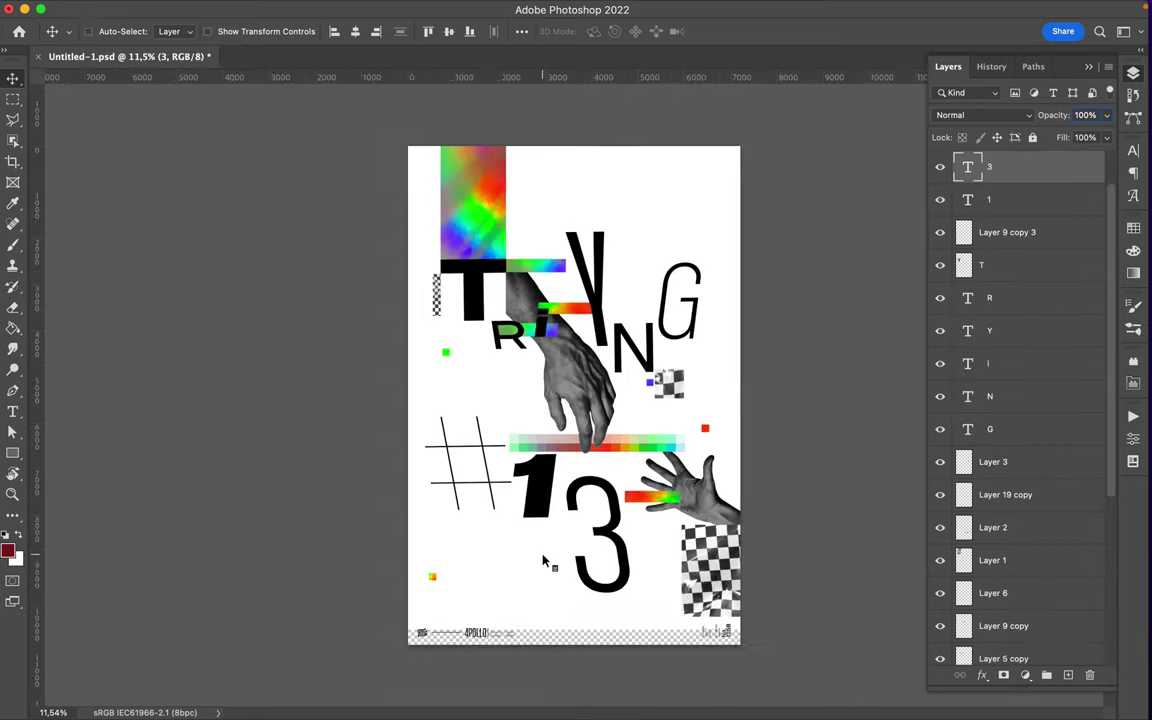
{"action": "left_click", "coordinate": [548, 580]}
{"action": "left_click_drag", "start_coordinate": [548, 490], "coordinate": [563, 512]}
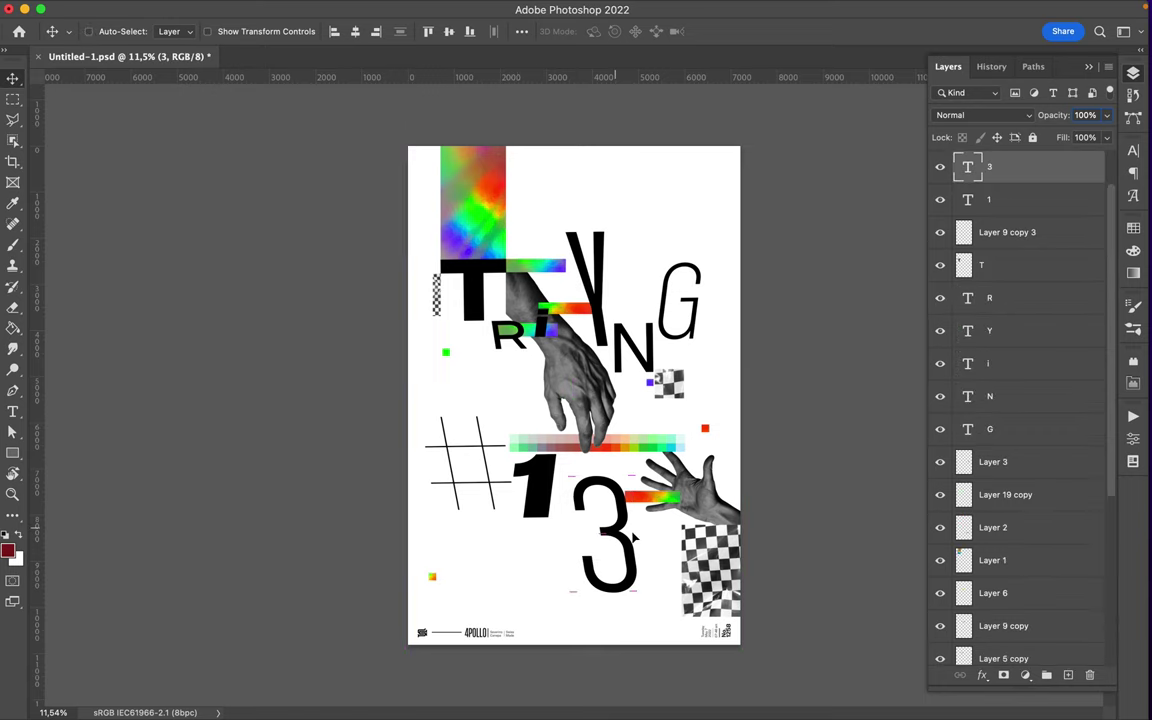
{"action": "left_click_drag", "start_coordinate": [476, 466], "coordinate": [509, 526]}
- Move the gradient bar up-left, the checker piece left, and shift the 3
{"action": "mouse_move", "coordinate": [660, 443]}
{"action": "left_mouse_down"}
{"action": "mouse_move", "coordinate": [646, 422]}
{"action": "mouse_move", "coordinate": [550, 382]}
{"action": "left_mouse_up"}
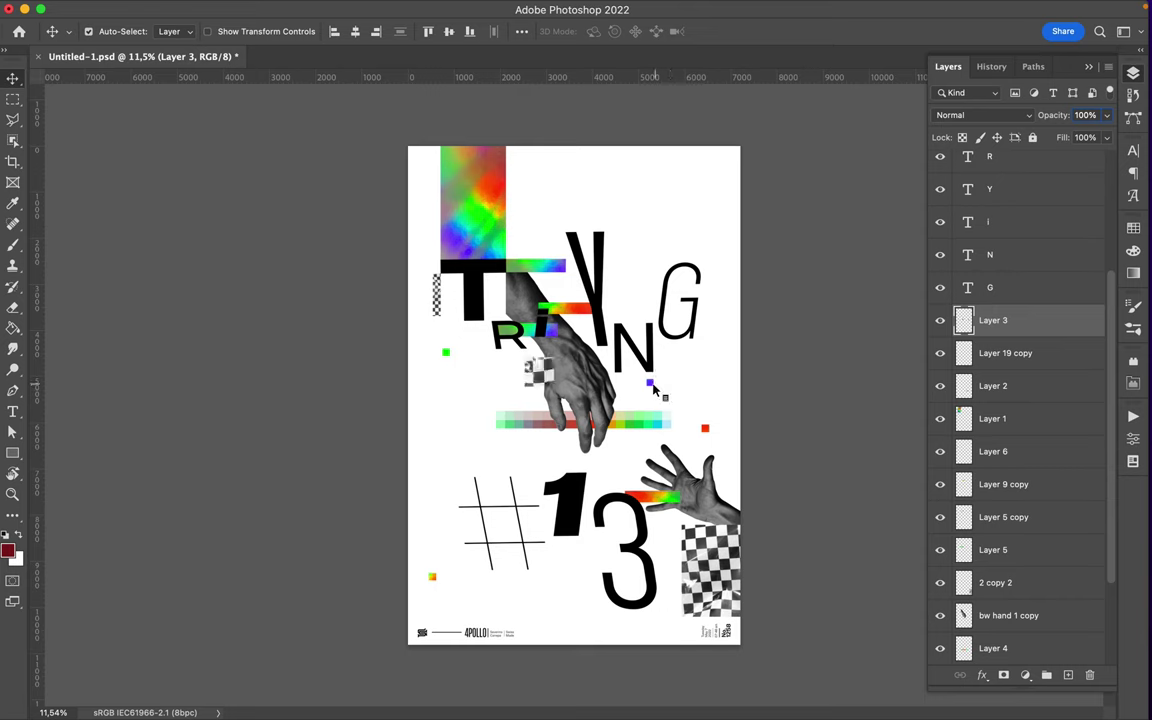
{"action": "left_click_drag", "start_coordinate": [432, 576], "coordinate": [499, 485]}
{"action": "left_click", "coordinate": [578, 502]}
{"action": "mouse_move", "coordinate": [578, 502]}
{"action": "left_mouse_down"}
{"action": "mouse_move", "coordinate": [573, 570]}
{"action": "mouse_move", "coordinate": [610, 502]}
{"action": "left_mouse_up"}
- Restack the 3 below bw hand 1 copy and Layer 2 above bw hand 6, then lift the #
{"action": "scroll", "coordinate": [1020, 556], "scroll_direction": "down", "scroll_amount": 3}
{"action": "mouse_move", "coordinate": [1018, 553]}
{"action": "left_mouse_down"}
{"action": "mouse_move", "coordinate": [1003, 575]}
{"action": "mouse_move", "coordinate": [1040, 592]}
{"action": "mouse_move", "coordinate": [1003, 600]}
{"action": "left_mouse_up"}
{"action": "left_click", "coordinate": [1008, 340]}
{"action": "scroll", "coordinate": [1008, 400], "scroll_direction": "down", "scroll_amount": 2}
{"action": "left_click", "coordinate": [645, 505]}
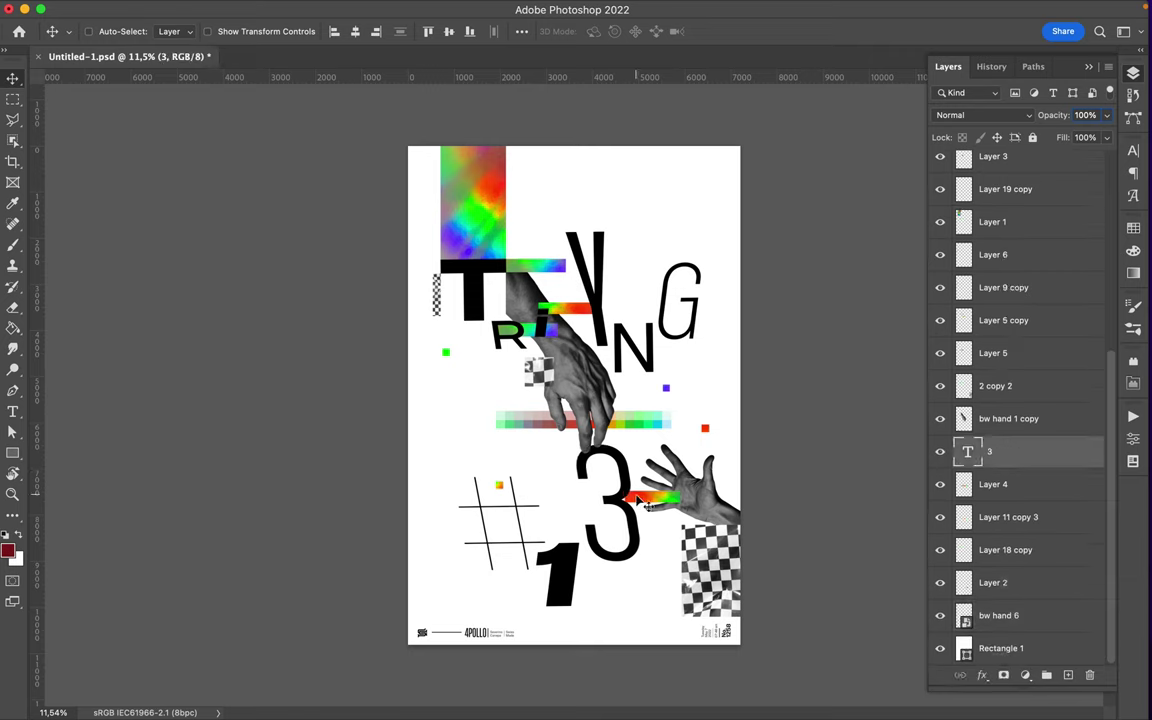
{"action": "left_click", "coordinate": [666, 506]}
{"action": "mouse_move", "coordinate": [562, 582]}
{"action": "left_mouse_down"}
{"action": "mouse_move", "coordinate": [559, 537]}
{"action": "mouse_move", "coordinate": [501, 475]}
{"action": "left_mouse_up"}
{"action": "left_click_drag", "start_coordinate": [1000, 168], "coordinate": [1003, 616]}
- Select the 1 and bring up its font weight options in the Character panel
{"action": "left_click", "coordinate": [508, 493], "text": "super"}
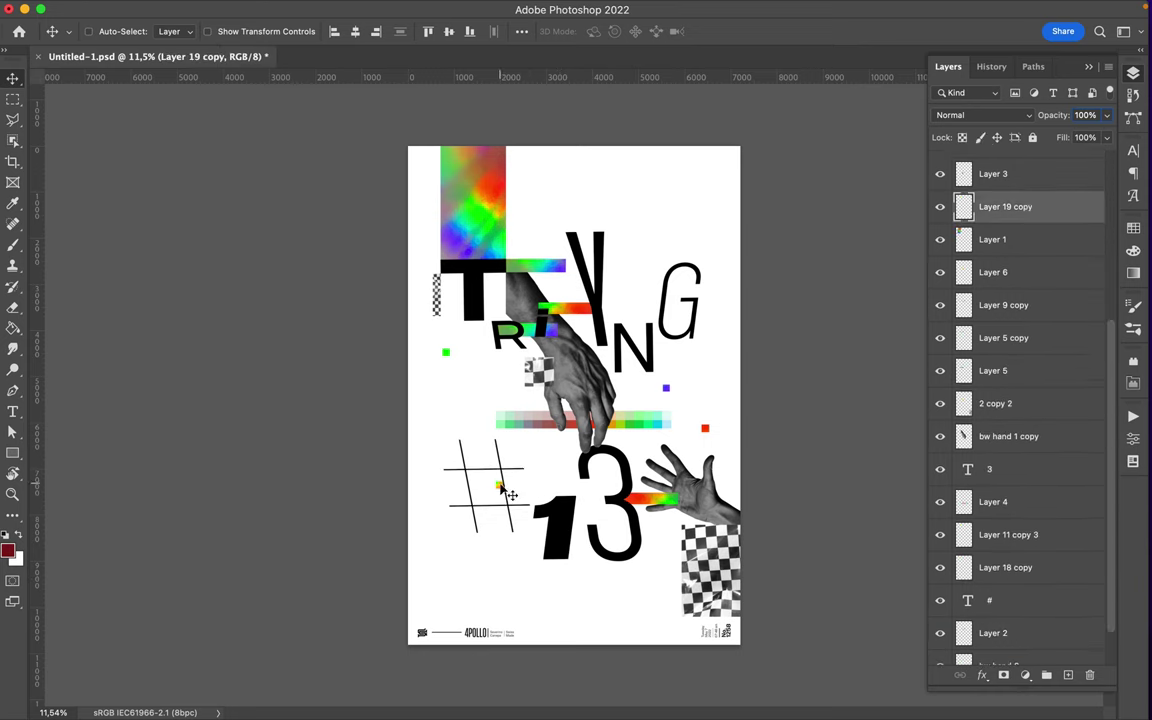
{"action": "left_click", "coordinate": [550, 500], "text": "super"}
{"action": "left_click", "coordinate": [1133, 150]}
{"action": "left_click", "coordinate": [1106, 173]}
- Choose a lighter font weight for the 1 to match the 3
{"action": "left_click", "coordinate": [1078, 95]}
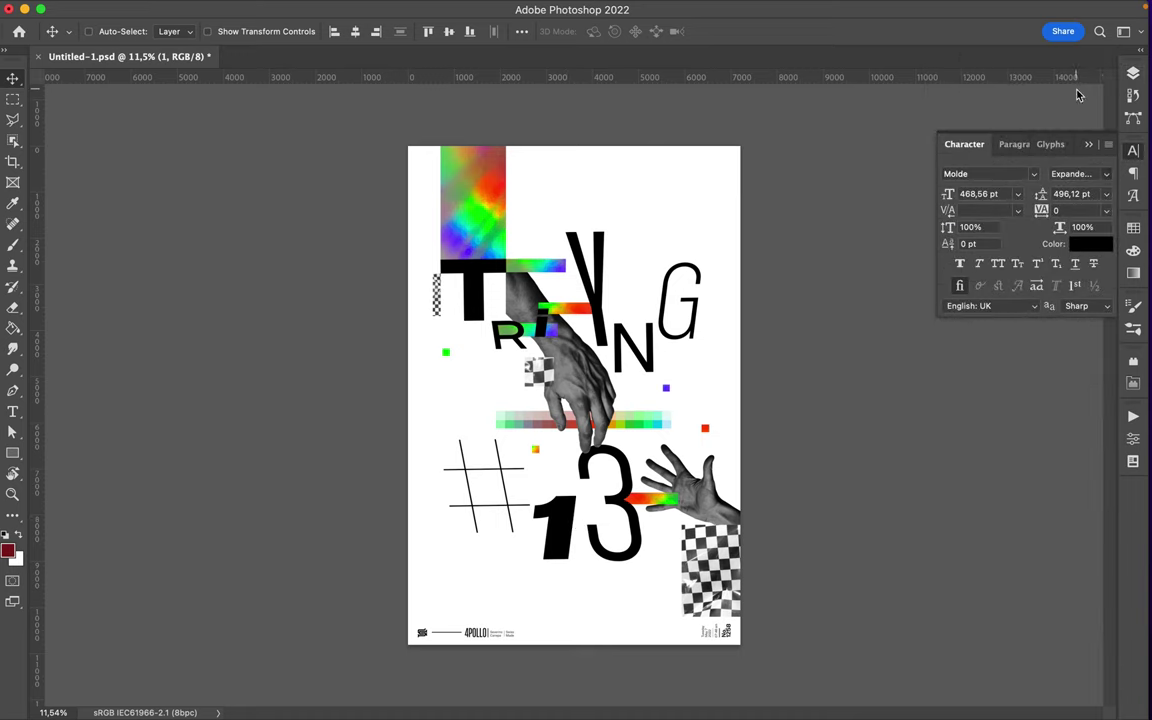